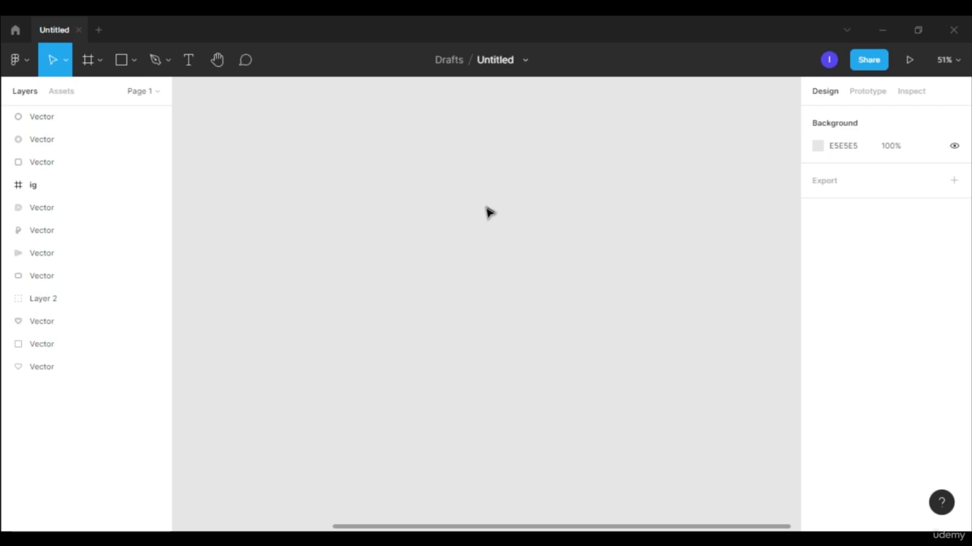
Add two 414 × 896 iPhone 11 Pro Max frames side by side
{"action": "key", "text": "f"}
{"action": "left_click", "coordinate": [877, 163]}
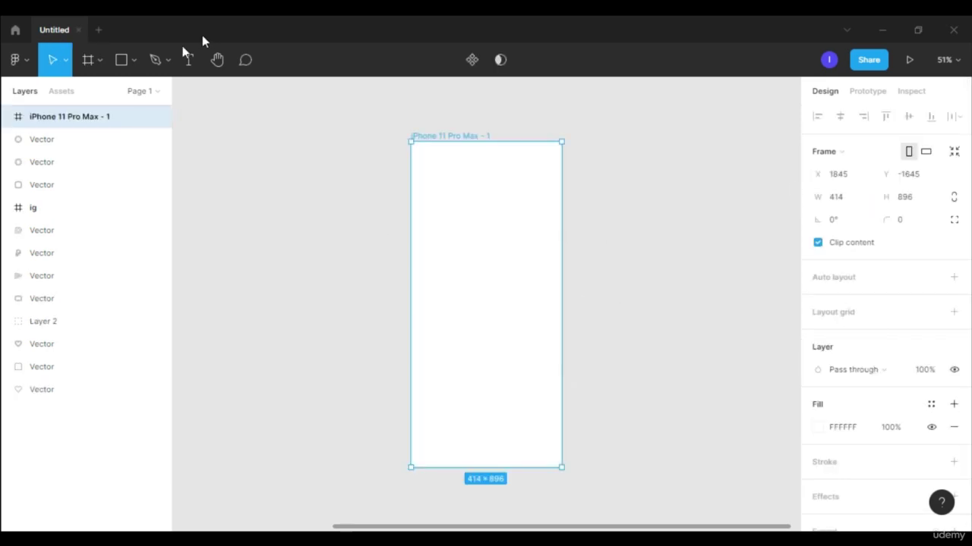
{"action": "key", "text": "f"}
{"action": "left_click", "coordinate": [879, 163]}
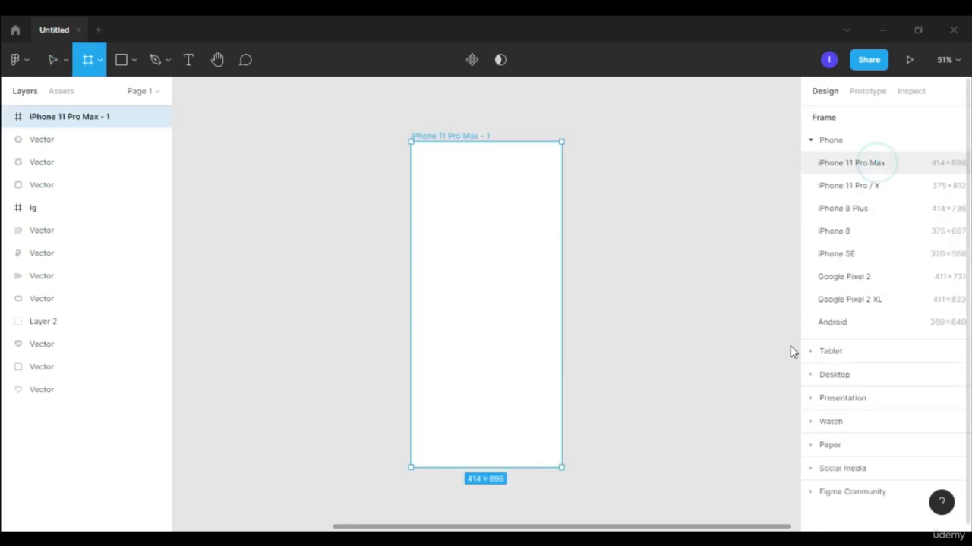
Move the full set of icons to sit just left of the two frames
{"action": "left_click_drag", "start_coordinate": [471, 527], "coordinate": [302, 461]}
{"action": "scroll", "coordinate": [302, 462], "scroll_direction": "left", "scroll_amount": 2}
{"action": "left_click_drag", "start_coordinate": [240, 253], "coordinate": [483, 419]}
{"action": "left_click_drag", "start_coordinate": [328, 368], "coordinate": [569, 282]}
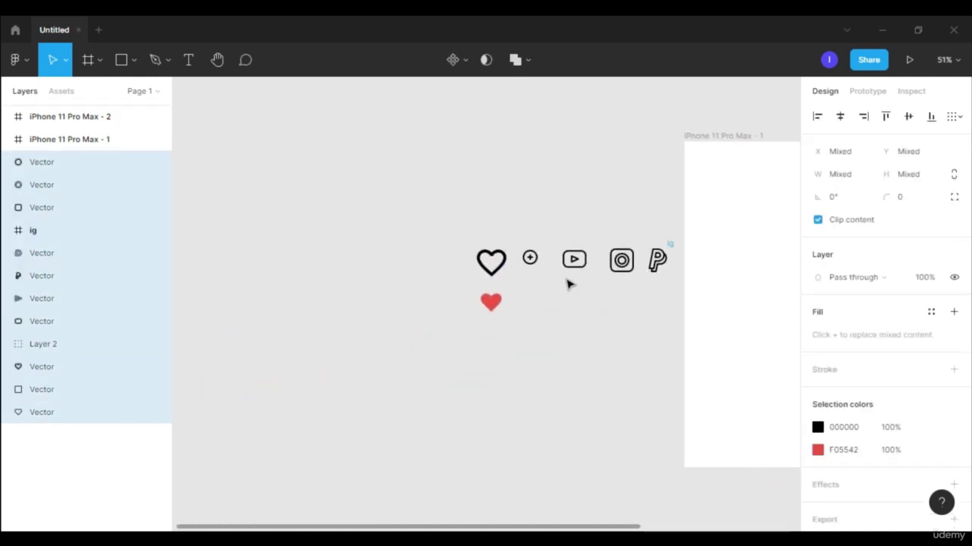
{"action": "left_click_drag", "start_coordinate": [490, 527], "coordinate": [692, 526]}
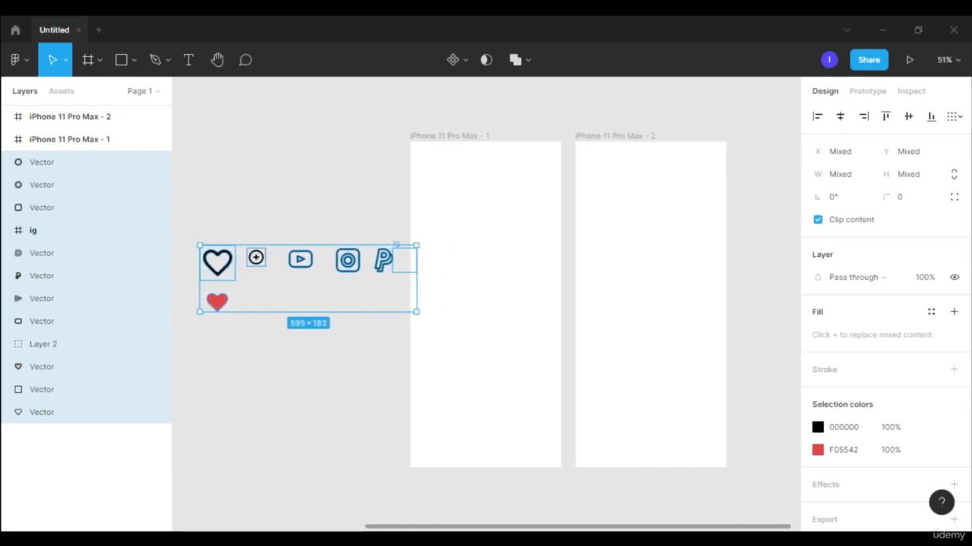
Place the YouTube, Instagram, PayPal and plus icons into the first iPhone frame in two rows
{"action": "left_click", "coordinate": [297, 226]}
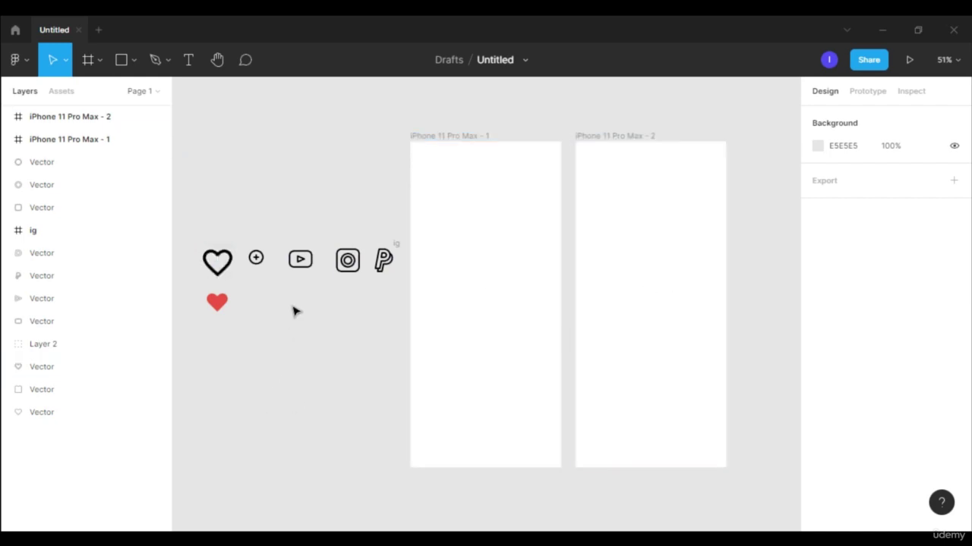
{"action": "left_click_drag", "start_coordinate": [294, 303], "coordinate": [295, 245]}
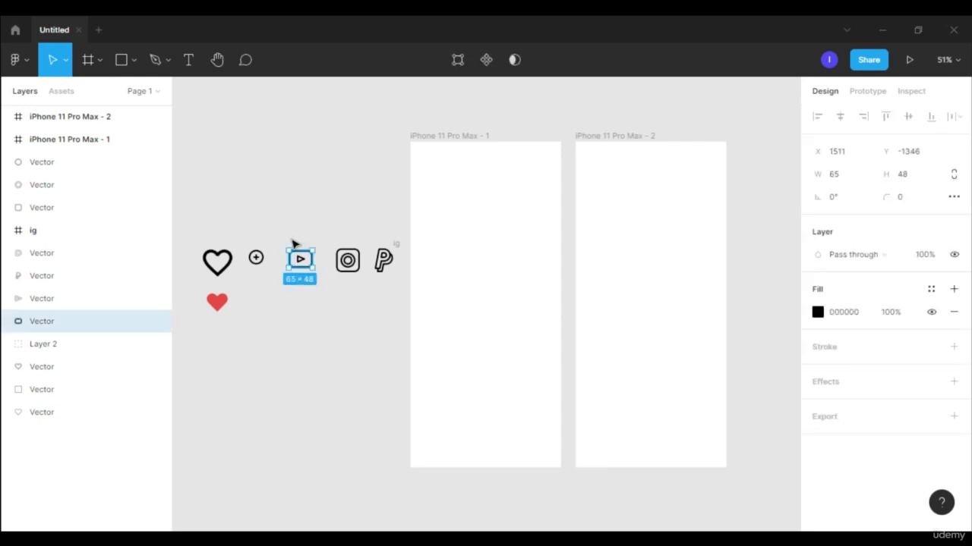
{"action": "left_click", "coordinate": [297, 223]}
{"action": "left_click_drag", "start_coordinate": [292, 199], "coordinate": [309, 319]}
{"action": "left_click_drag", "start_coordinate": [301, 261], "coordinate": [443, 290]}
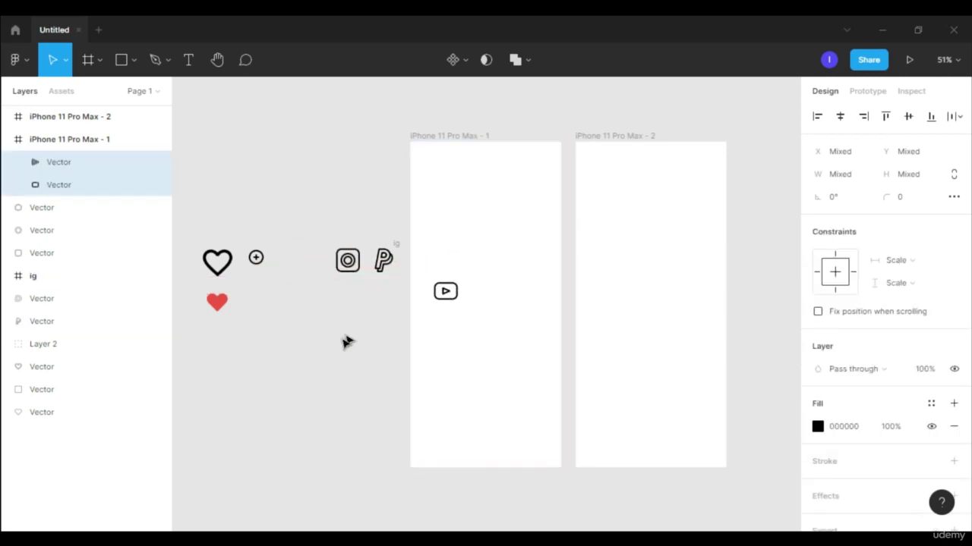
{"action": "left_click_drag", "start_coordinate": [327, 221], "coordinate": [500, 296]}
{"action": "left_click", "coordinate": [292, 199]}
{"action": "left_click_drag", "start_coordinate": [255, 257], "coordinate": [447, 331]}
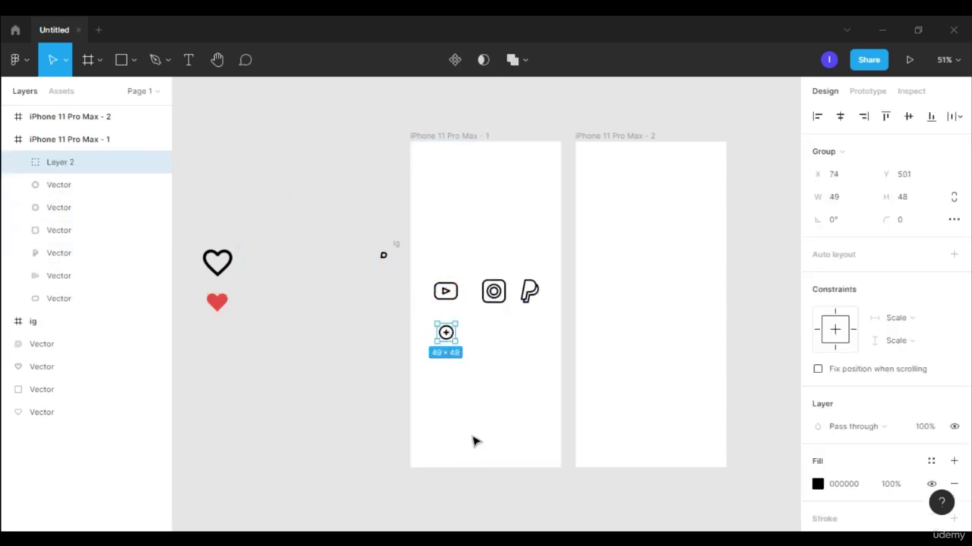
Duplicate the four-icon group into the second iPhone frame
{"action": "left_click", "coordinate": [448, 378]}
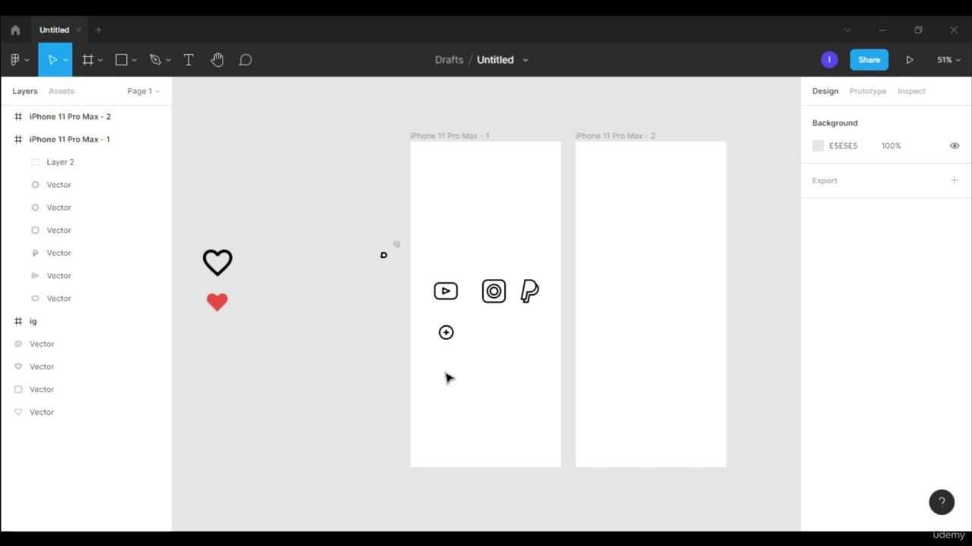
{"action": "left_click_drag", "start_coordinate": [434, 359], "coordinate": [531, 282]}
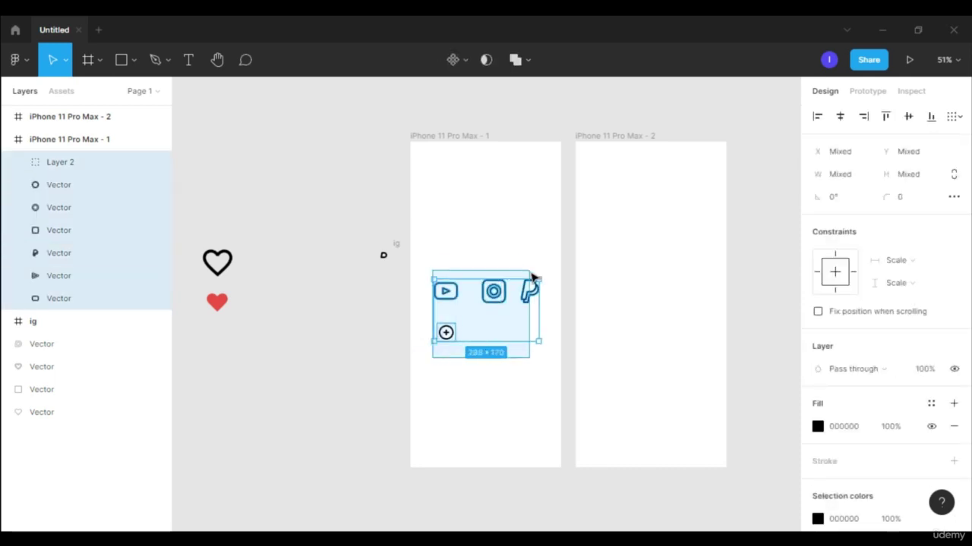
{"action": "left_click_drag", "start_coordinate": [471, 298], "coordinate": [640, 292]}
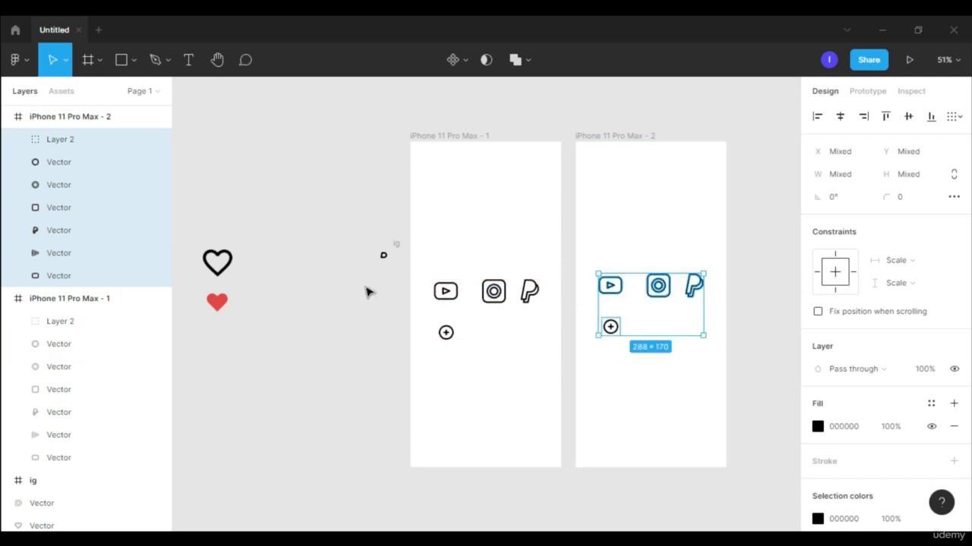
Change the first frame's YouTube icon fill to red FF0000, leaving the second frame's icon black
{"action": "left_click", "coordinate": [364, 286]}
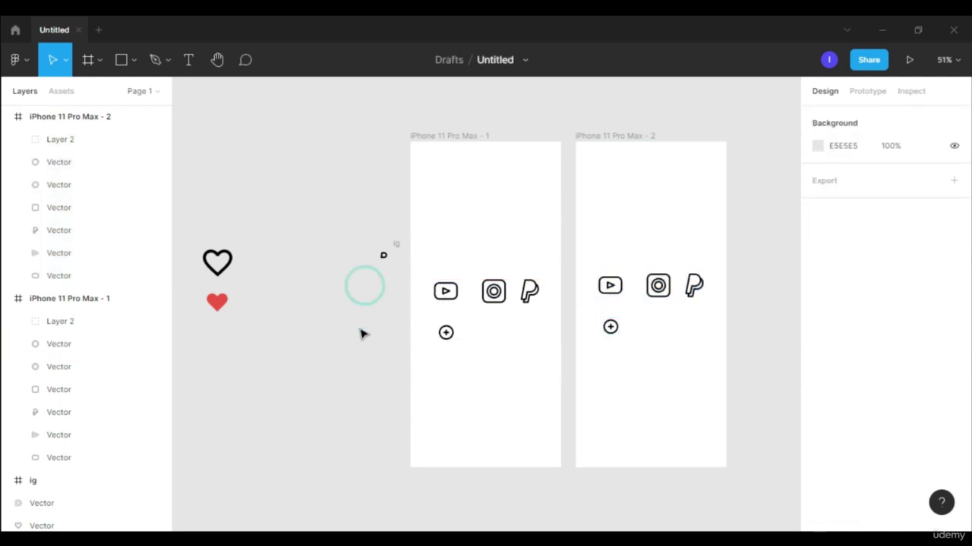
{"action": "double_click", "coordinate": [446, 302]}
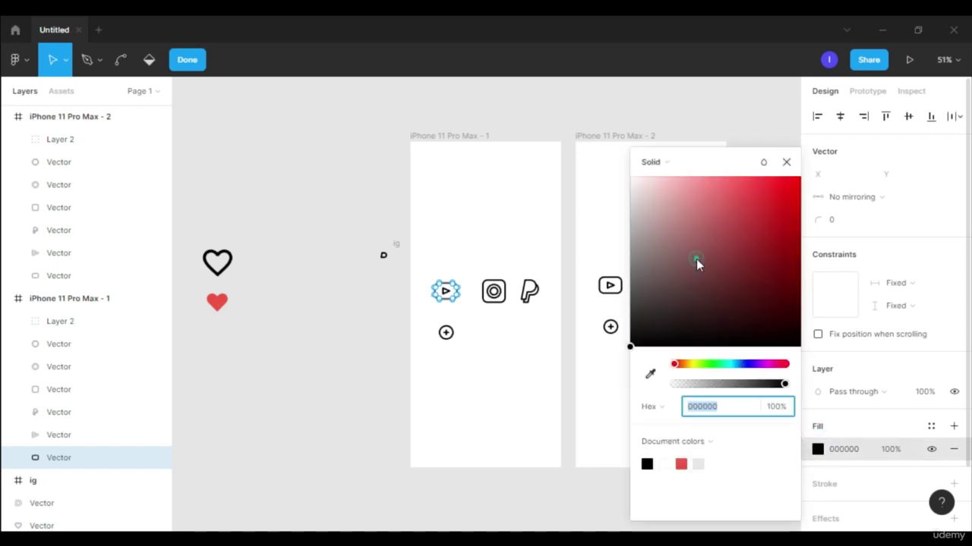
{"action": "left_click_drag", "start_coordinate": [698, 264], "coordinate": [794, 162]}
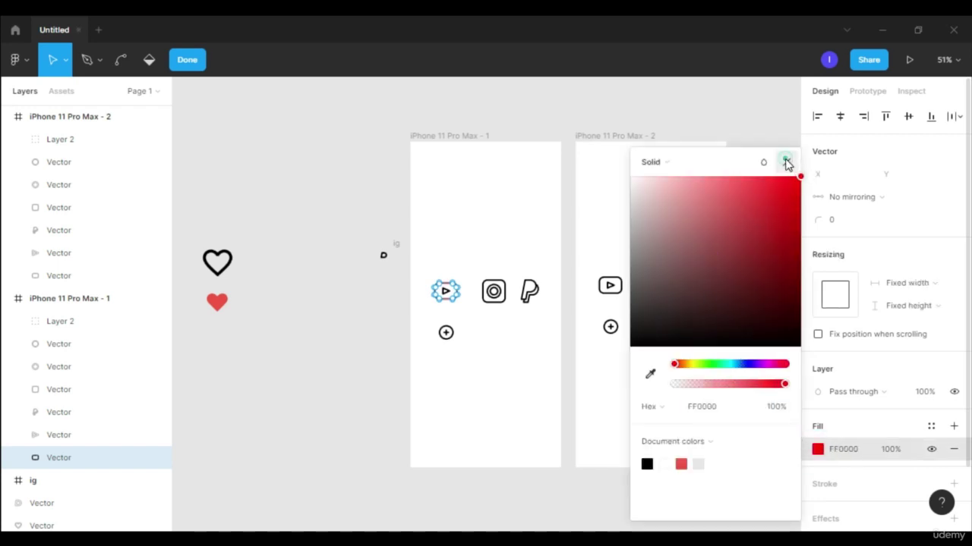
{"action": "key", "text": "Escape"}
{"action": "left_click", "coordinate": [313, 365]}
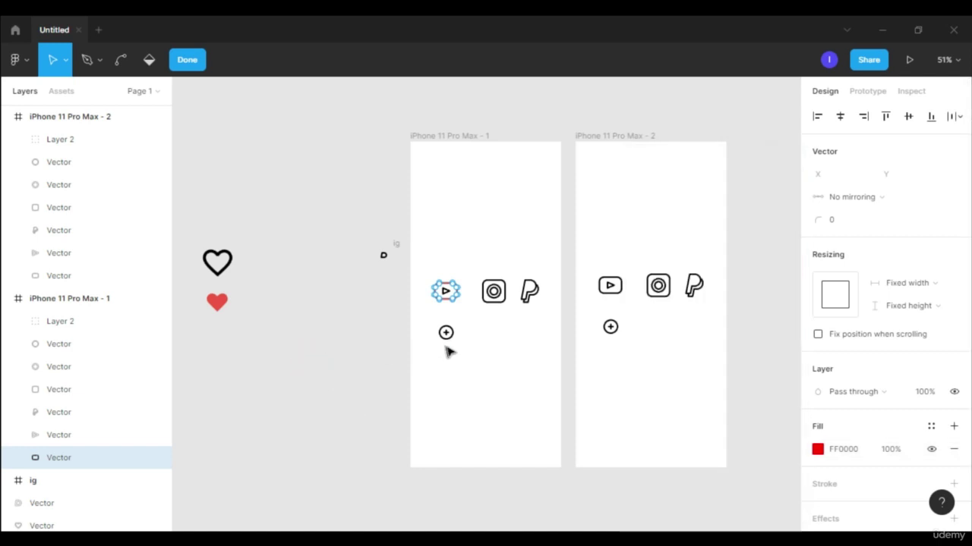
{"action": "left_click", "coordinate": [363, 380]}
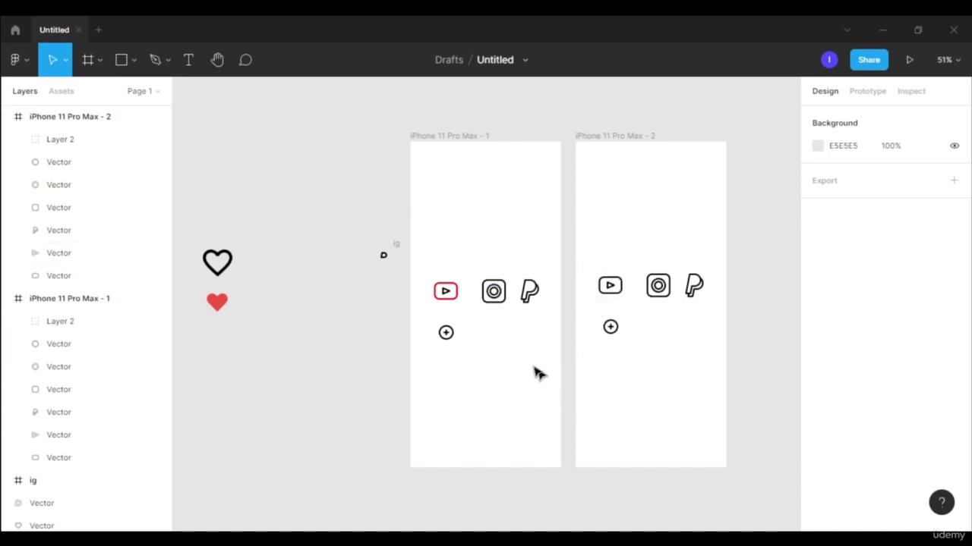
Move the first frame's icons out onto the canvas at left
{"action": "left_click_drag", "start_coordinate": [537, 373], "coordinate": [425, 266]}
{"action": "left_click_drag", "start_coordinate": [474, 311], "coordinate": [474, 296]}
{"action": "left_click_drag", "start_coordinate": [446, 226], "coordinate": [545, 375]}
{"action": "left_click_drag", "start_coordinate": [494, 315], "coordinate": [325, 375]}
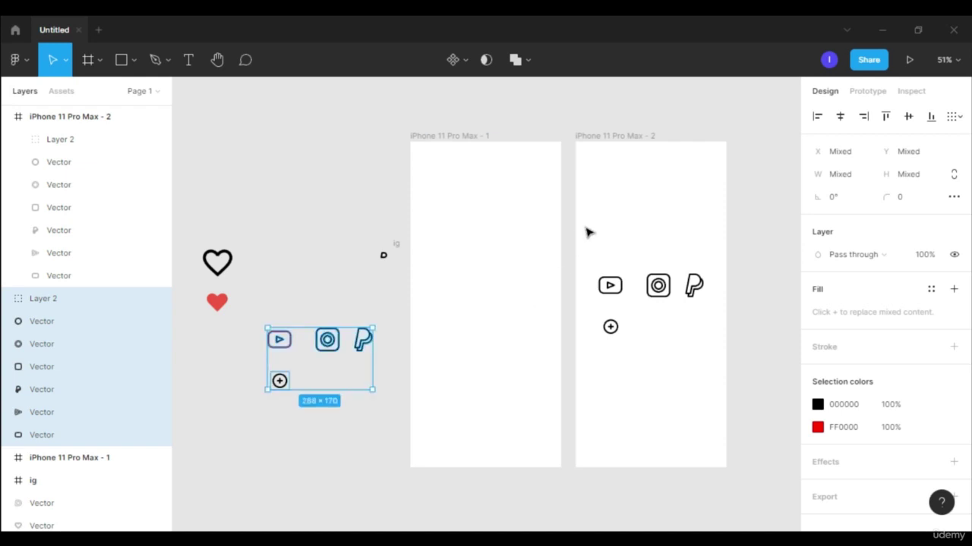
Move the second frame's icons onto the canvas above the others and select the top YouTube icon
{"action": "left_click_drag", "start_coordinate": [584, 225], "coordinate": [700, 375]}
{"action": "left_click_drag", "start_coordinate": [638, 320], "coordinate": [288, 230]}
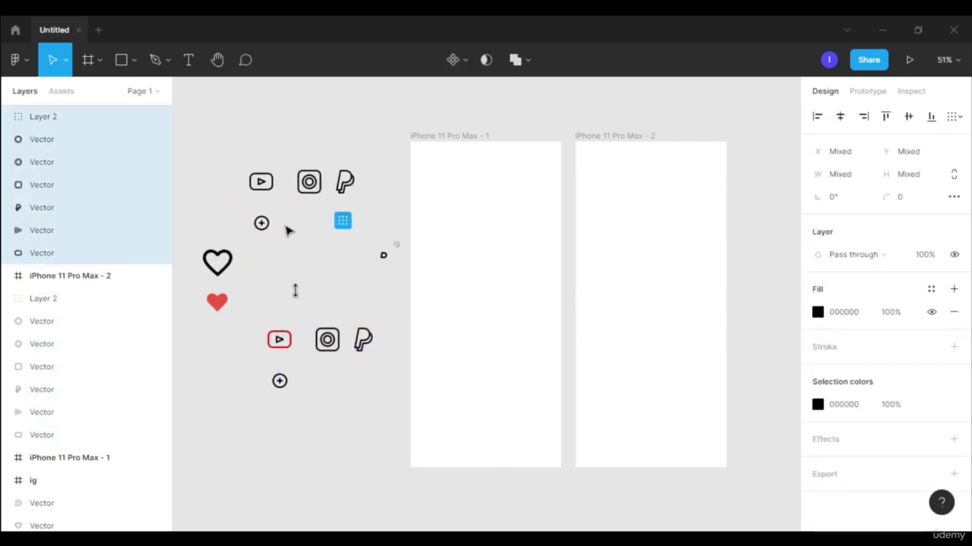
{"action": "left_click", "coordinate": [224, 355]}
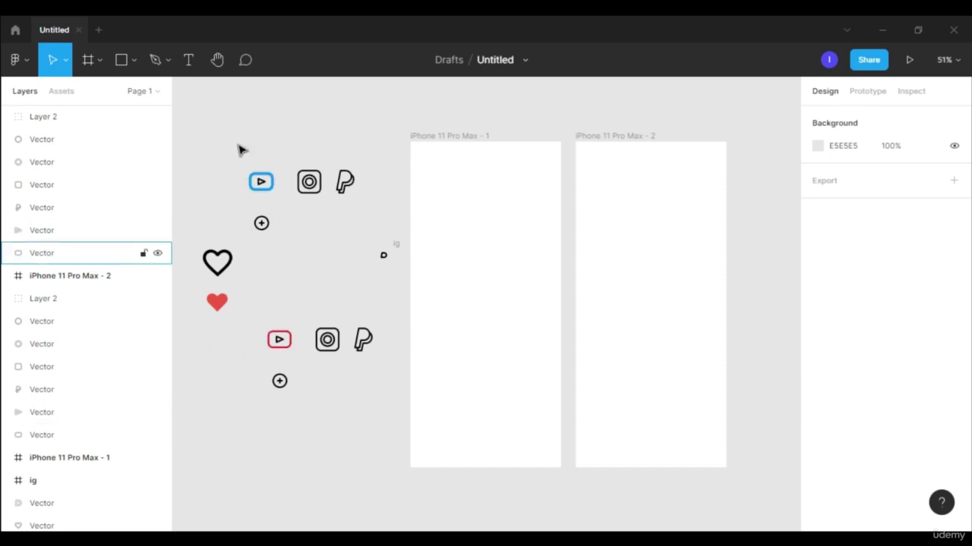
{"action": "left_click_drag", "start_coordinate": [236, 145], "coordinate": [277, 193]}
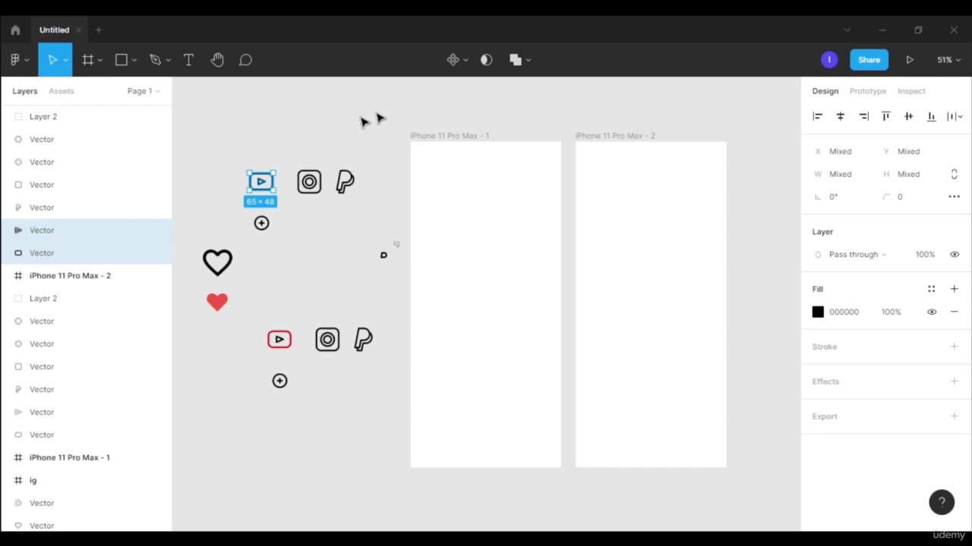
Turn the black YouTube icon into a component named Component 1 and zoom to check it
{"action": "left_click", "coordinate": [453, 63]}
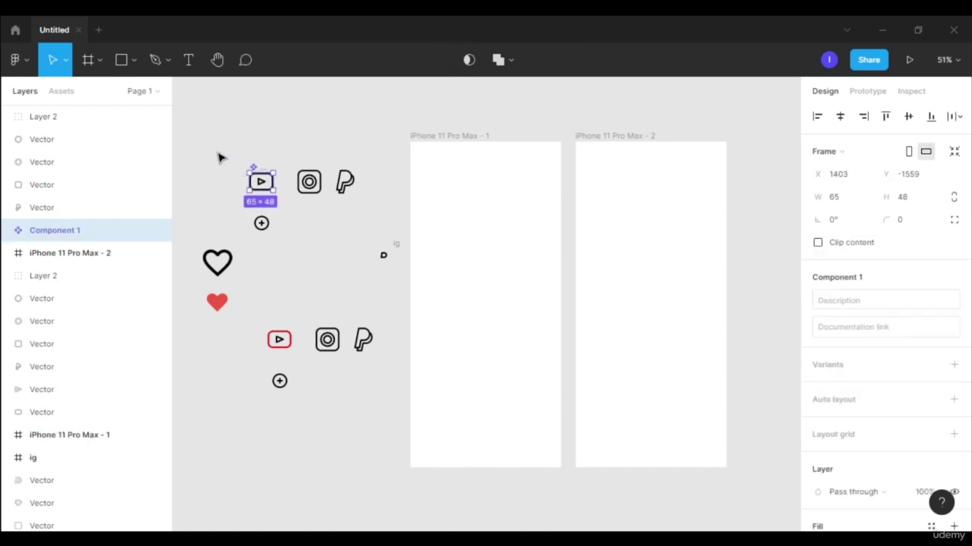
{"action": "scroll", "coordinate": [211, 167], "scroll_direction": "up", "scroll_amount": 5}
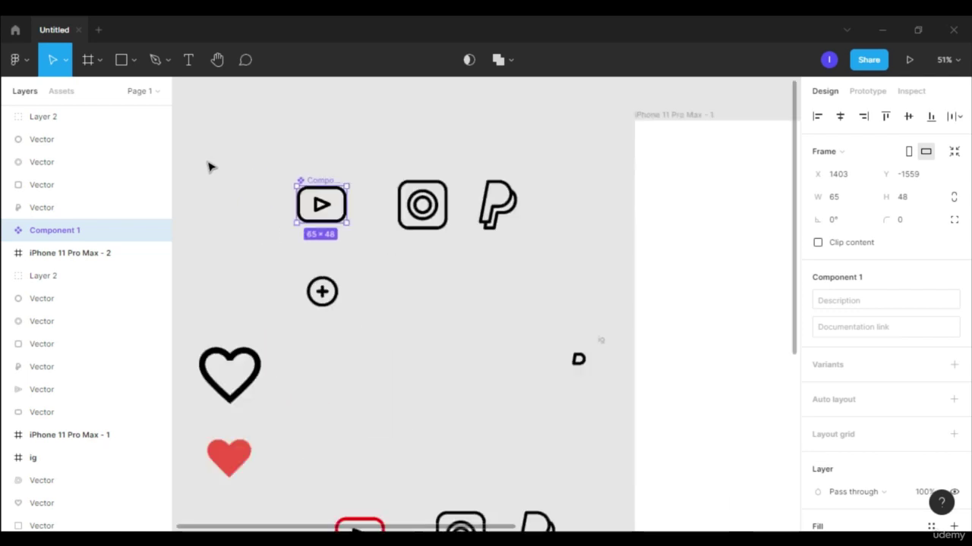
{"action": "left_click", "coordinate": [292, 175]}
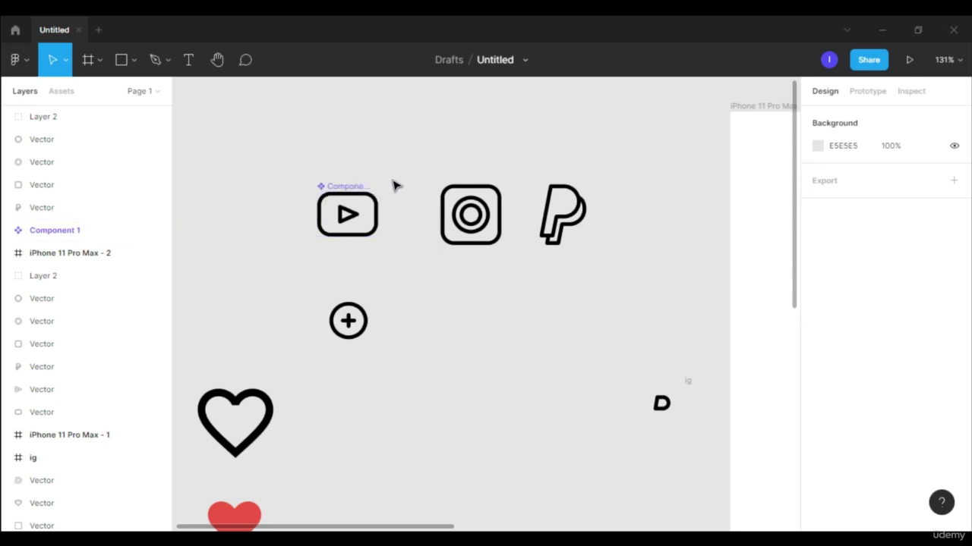
{"action": "scroll", "coordinate": [374, 189], "scroll_direction": "down", "scroll_amount": 5}
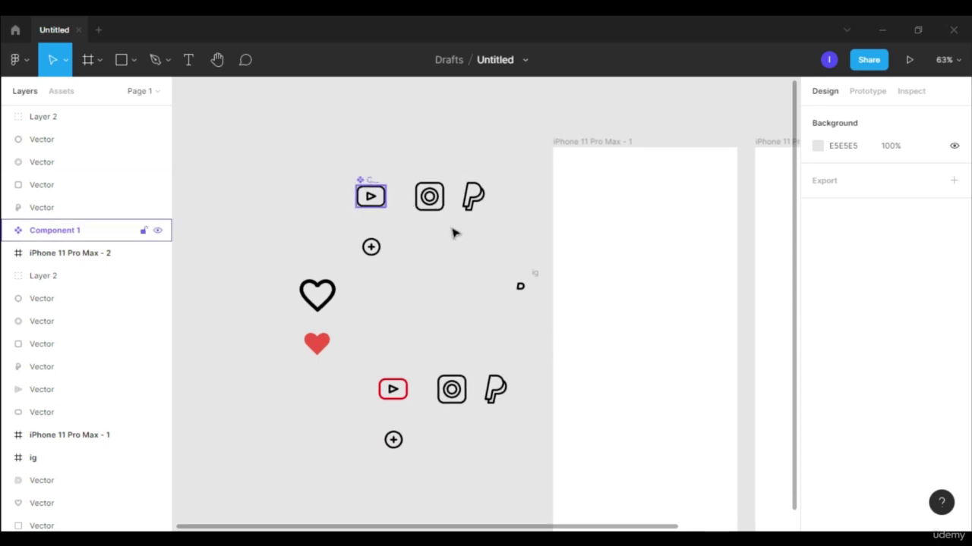
{"action": "scroll", "coordinate": [494, 520], "scroll_direction": "right", "scroll_amount": 2}
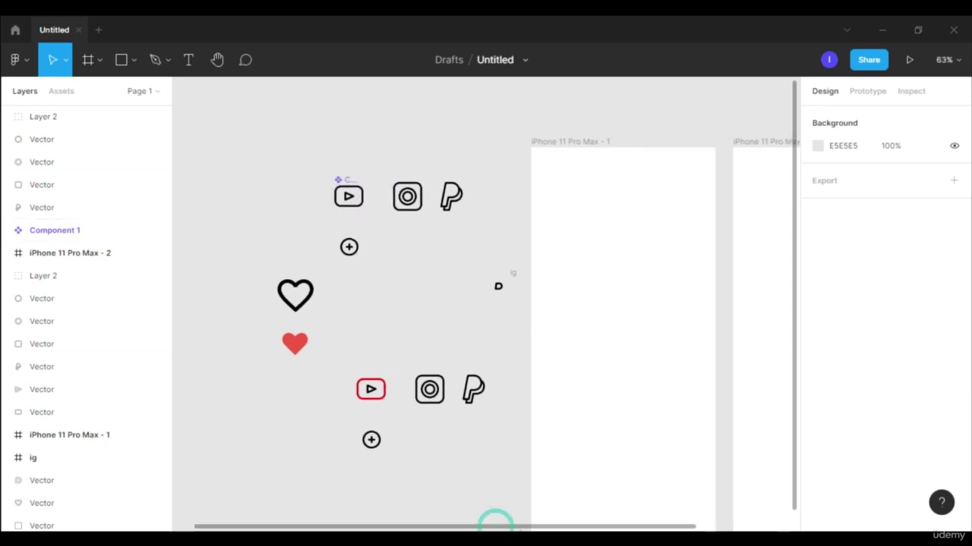
From the Assets tab, test a YouTube instance in the first frame, then delete it
{"action": "left_click", "coordinate": [68, 91]}
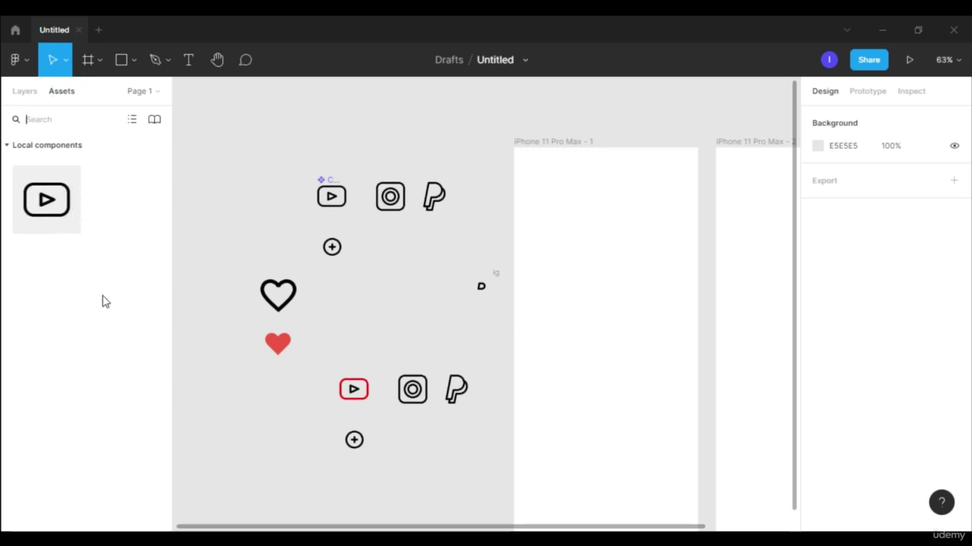
{"action": "left_click_drag", "start_coordinate": [47, 201], "coordinate": [266, 286]}
{"action": "left_click_drag", "start_coordinate": [586, 276], "coordinate": [596, 279]}
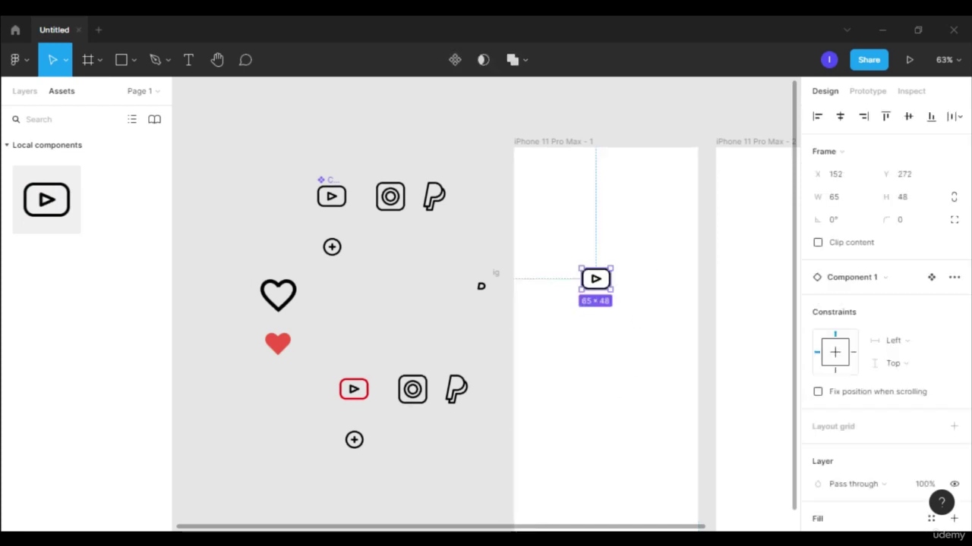
{"action": "scroll", "coordinate": [513, 529], "scroll_direction": "right", "scroll_amount": 2}
{"action": "key", "text": "Delete"}
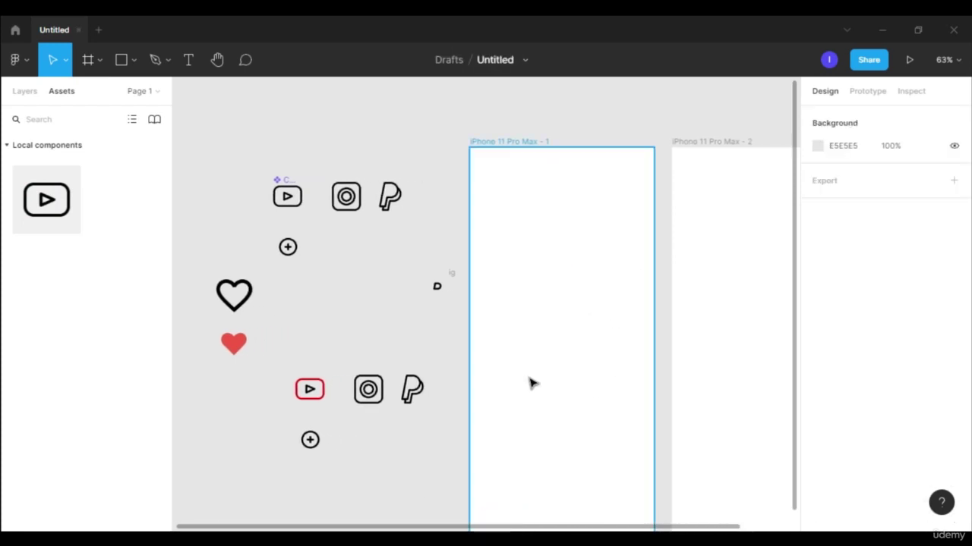
{"action": "left_click_drag", "start_coordinate": [337, 131], "coordinate": [360, 235]}
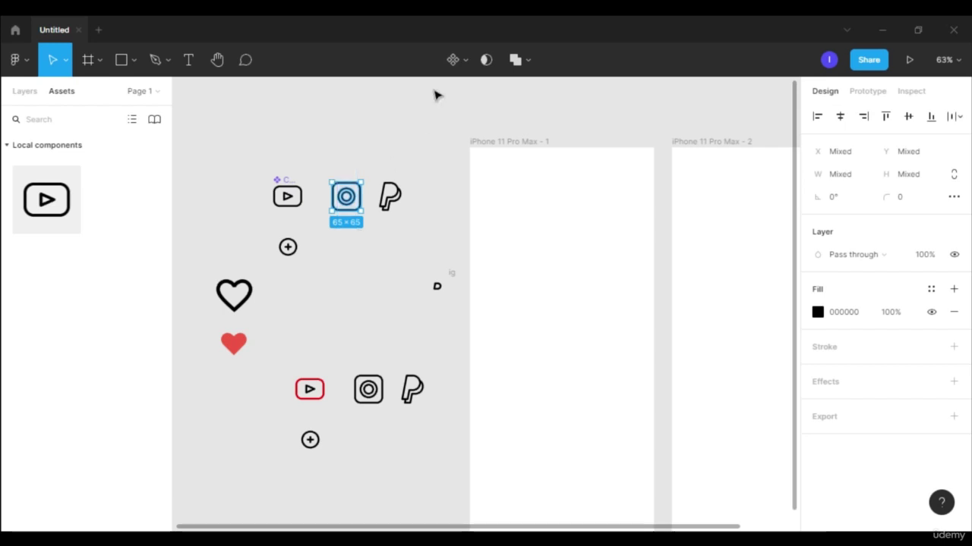
Make the Instagram, PayPal and plus icons components, giving four local components
{"action": "left_click", "coordinate": [453, 64]}
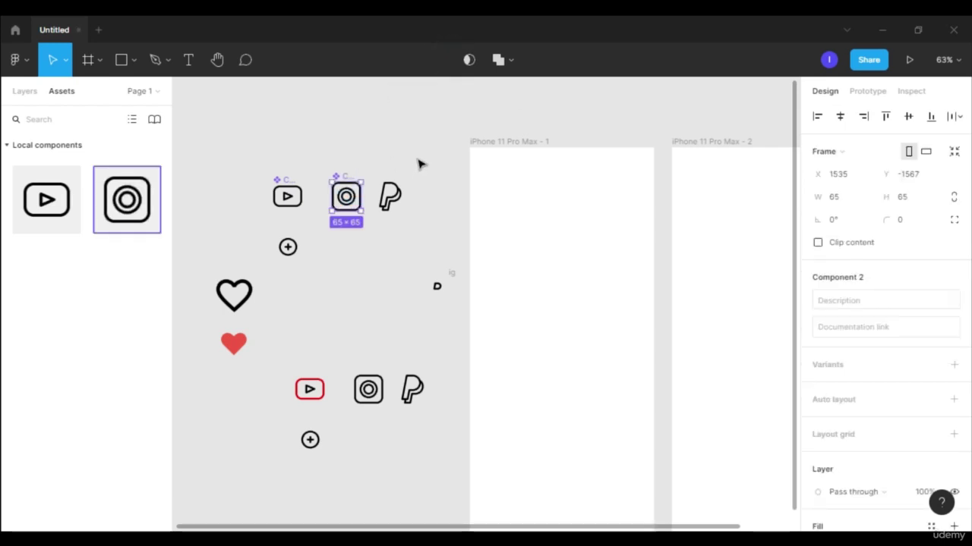
{"action": "left_click_drag", "start_coordinate": [414, 152], "coordinate": [414, 224]}
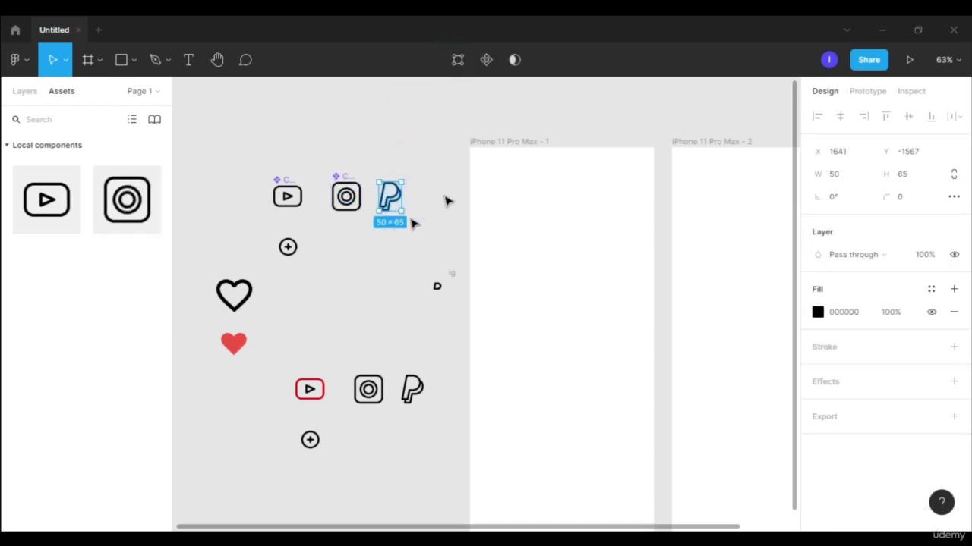
{"action": "left_click", "coordinate": [483, 59]}
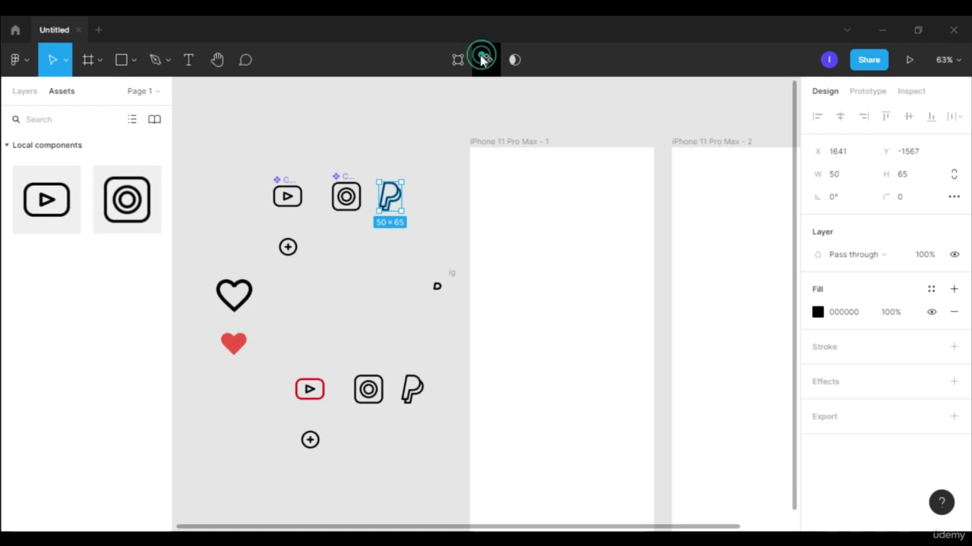
{"action": "left_click", "coordinate": [411, 151]}
{"action": "left_click_drag", "start_coordinate": [337, 282], "coordinate": [302, 260]}
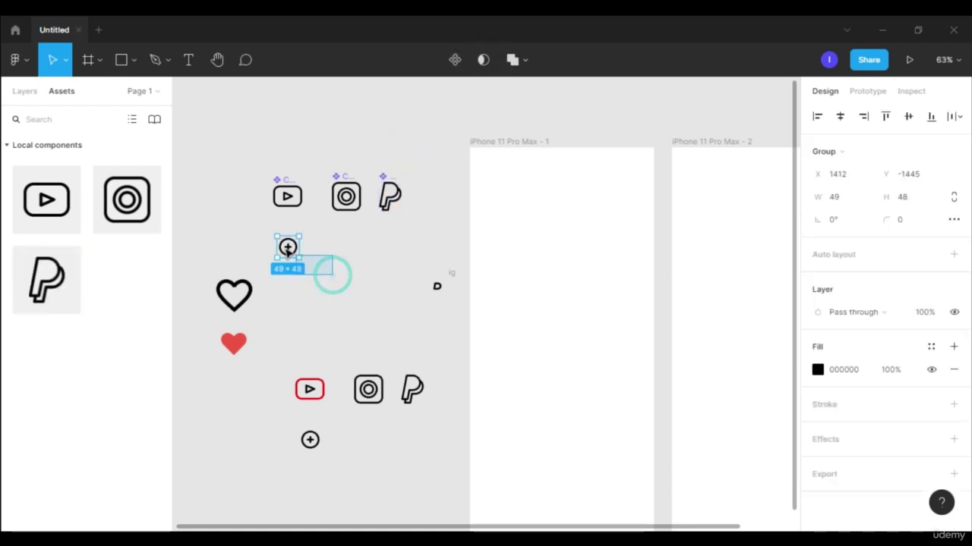
{"action": "left_click", "coordinate": [454, 59]}
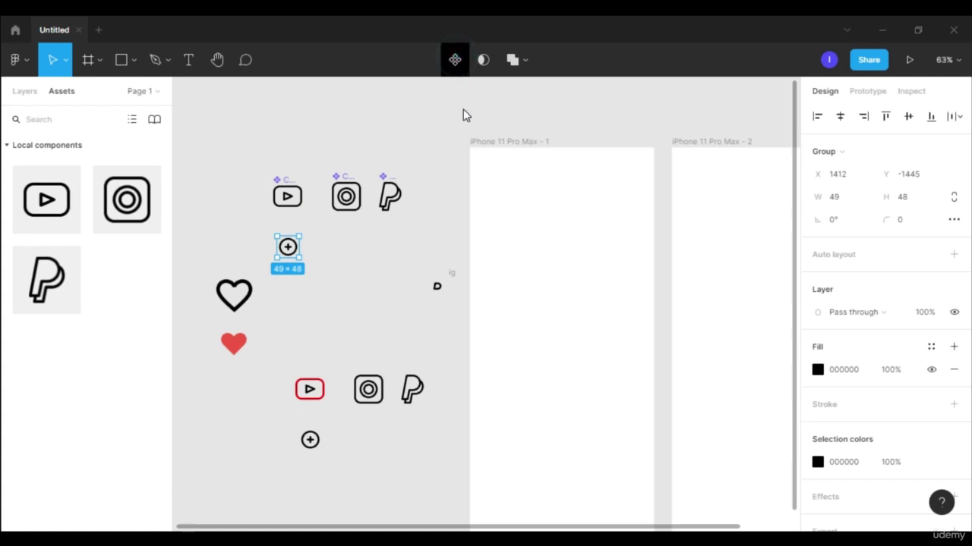
{"action": "left_click", "coordinate": [379, 124]}
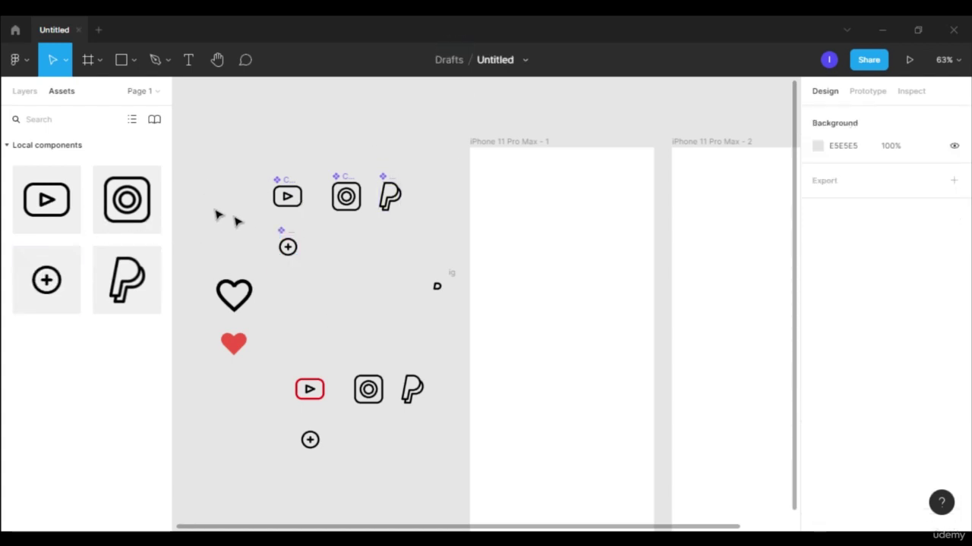
Place YouTube, Instagram, PayPal and plus instances from Assets into the first frame in two rows
{"action": "left_click_drag", "start_coordinate": [47, 207], "coordinate": [521, 301]}
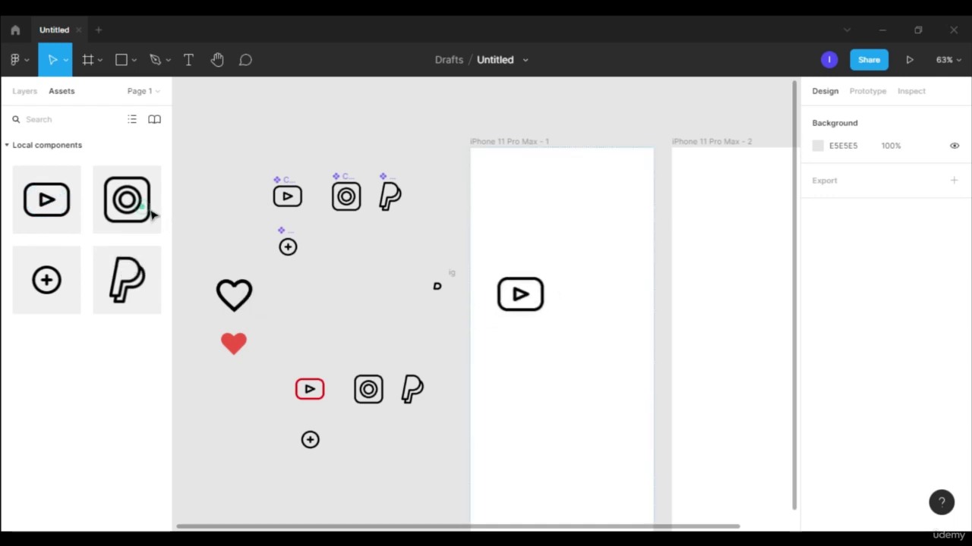
{"action": "left_click_drag", "start_coordinate": [151, 215], "coordinate": [581, 296]}
{"action": "left_click_drag", "start_coordinate": [157, 267], "coordinate": [590, 354]}
{"action": "left_click_drag", "start_coordinate": [47, 280], "coordinate": [562, 398]}
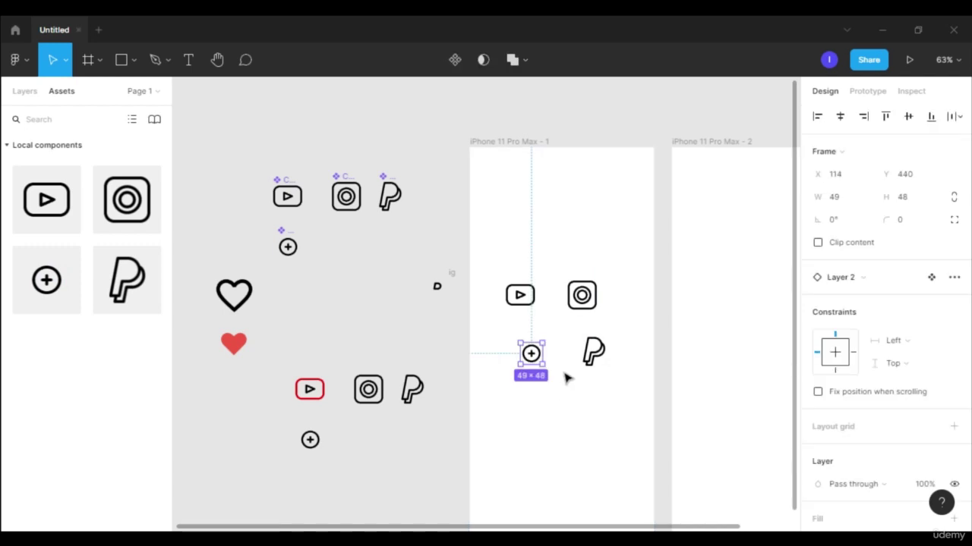
{"action": "scroll", "coordinate": [456, 288], "scroll_direction": "right", "scroll_amount": 3}
Copy the four icon instances into the second iPhone frame
{"action": "key", "text": "ctrl+a"}
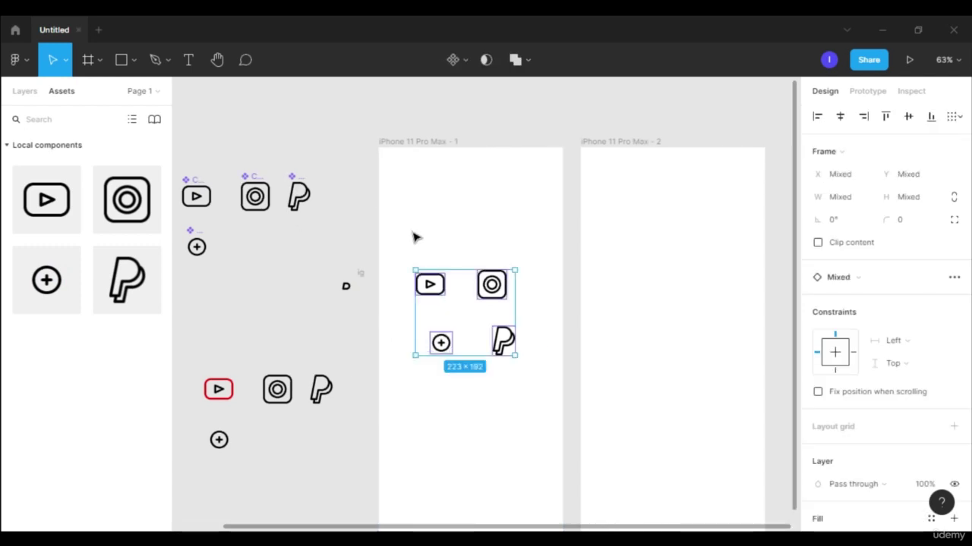
{"action": "left_click_drag", "start_coordinate": [411, 231], "coordinate": [524, 383]}
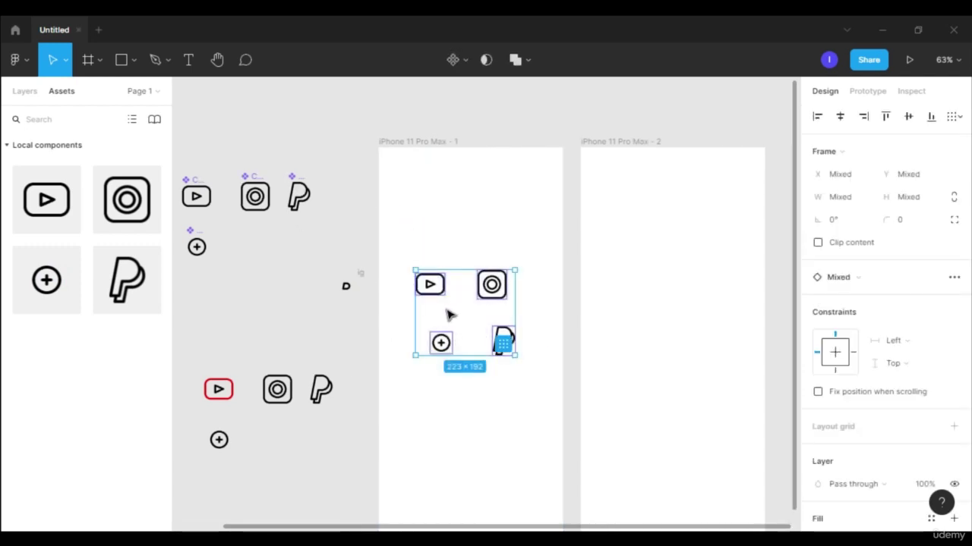
{"action": "left_click_drag", "start_coordinate": [449, 314], "coordinate": [659, 311]}
{"action": "scroll", "coordinate": [455, 228], "scroll_direction": "left", "scroll_amount": 2}
{"action": "left_click", "coordinate": [245, 157]}
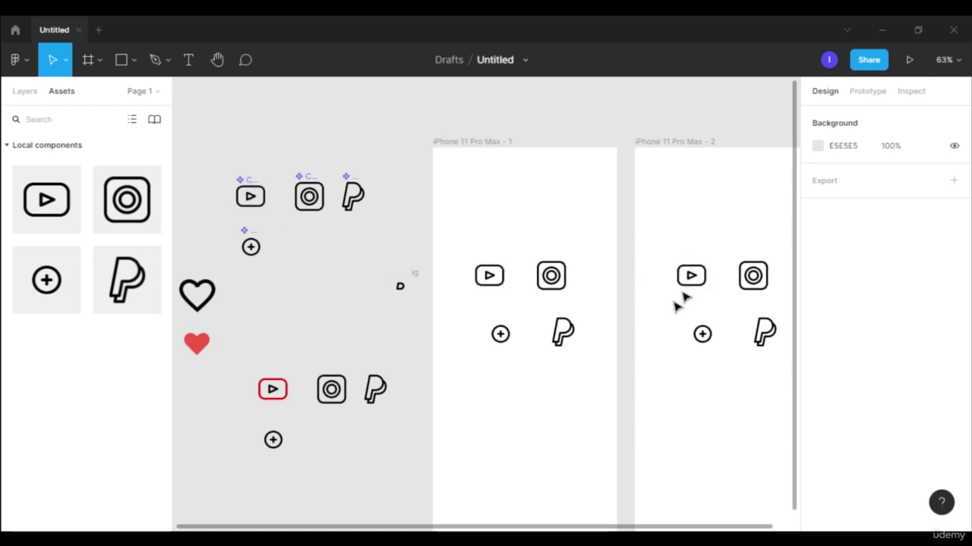
Color the YouTube main component red FF0000 so instances in both frames turn red
{"action": "left_click", "coordinate": [253, 184]}
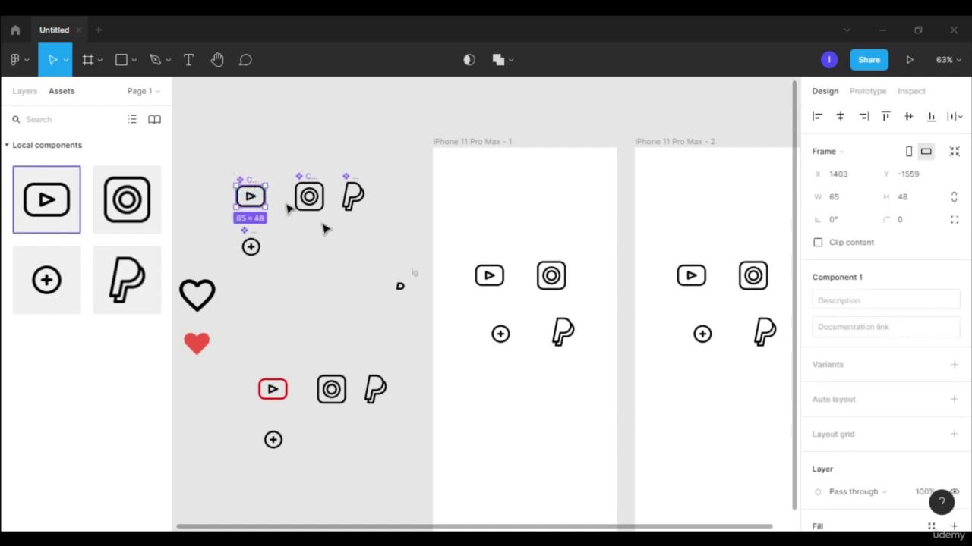
{"action": "scroll", "coordinate": [885, 439], "scroll_direction": "down", "scroll_amount": 3}
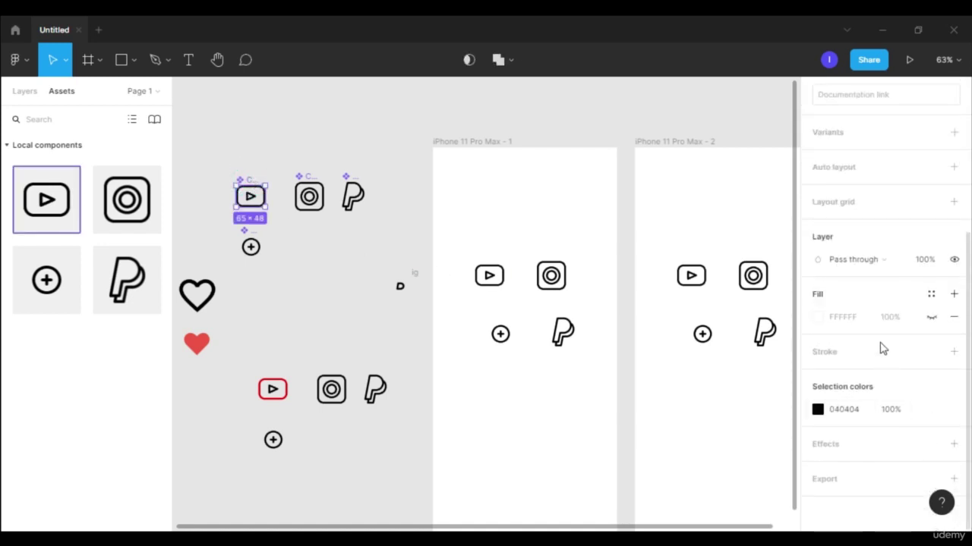
{"action": "left_click", "coordinate": [818, 411]}
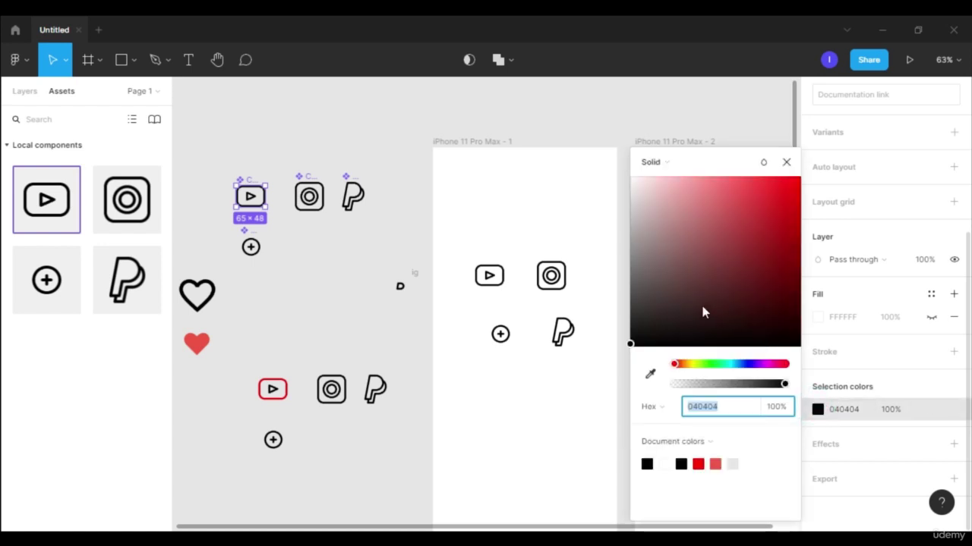
{"action": "mouse_move", "coordinate": [701, 293]}
{"action": "left_mouse_down"}
{"action": "mouse_move", "coordinate": [752, 258]}
{"action": "mouse_move", "coordinate": [785, 210]}
{"action": "mouse_move", "coordinate": [782, 177]}
{"action": "mouse_move", "coordinate": [807, 165]}
{"action": "left_mouse_up"}
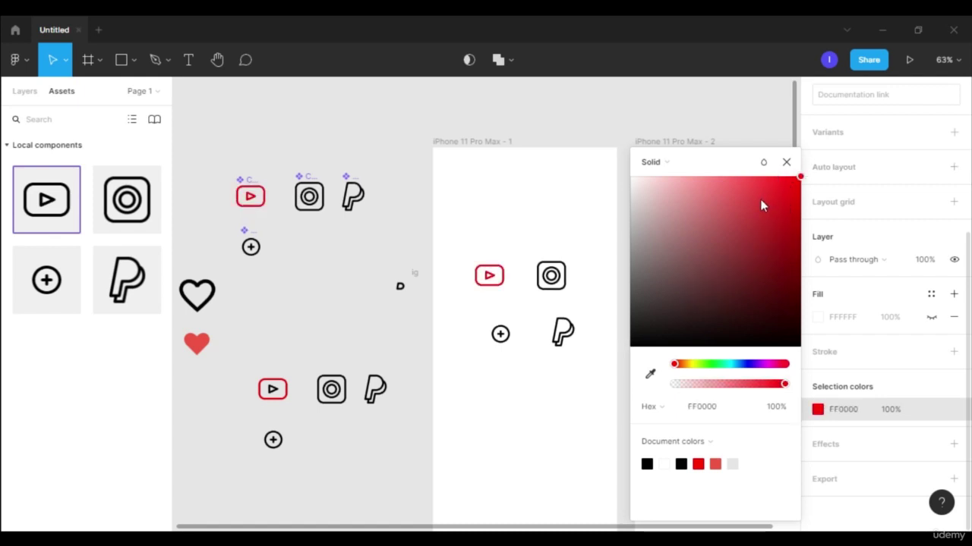
{"action": "left_click", "coordinate": [787, 161]}
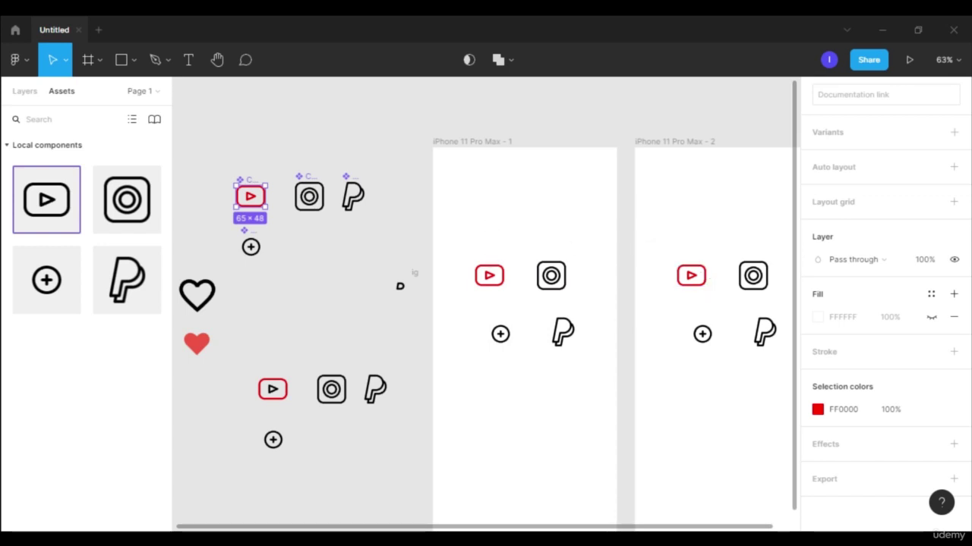
{"action": "scroll", "coordinate": [685, 458], "scroll_direction": "left", "scroll_amount": 2}
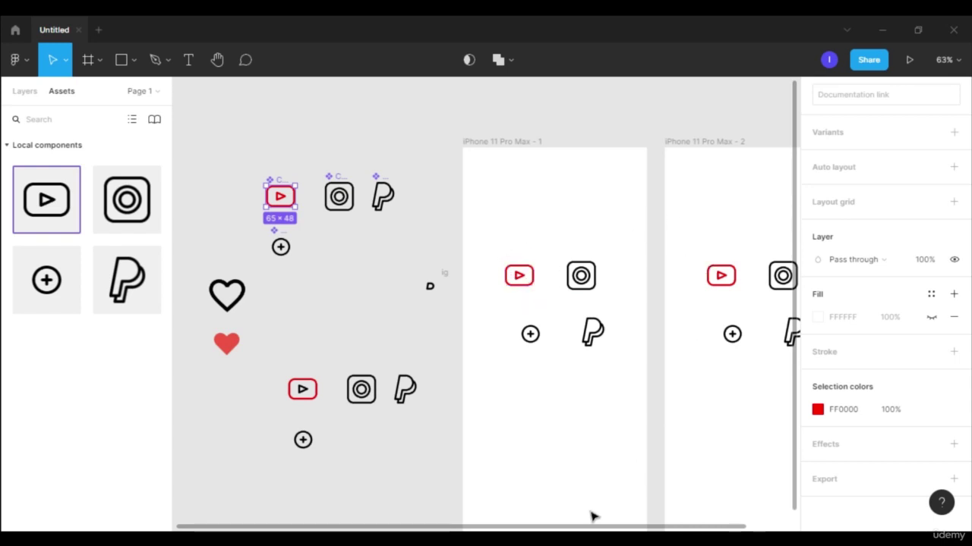
{"action": "scroll", "coordinate": [403, 303], "scroll_direction": "right", "scroll_amount": 2}
{"action": "scroll", "coordinate": [346, 183], "scroll_direction": "down", "scroll_amount": 1}
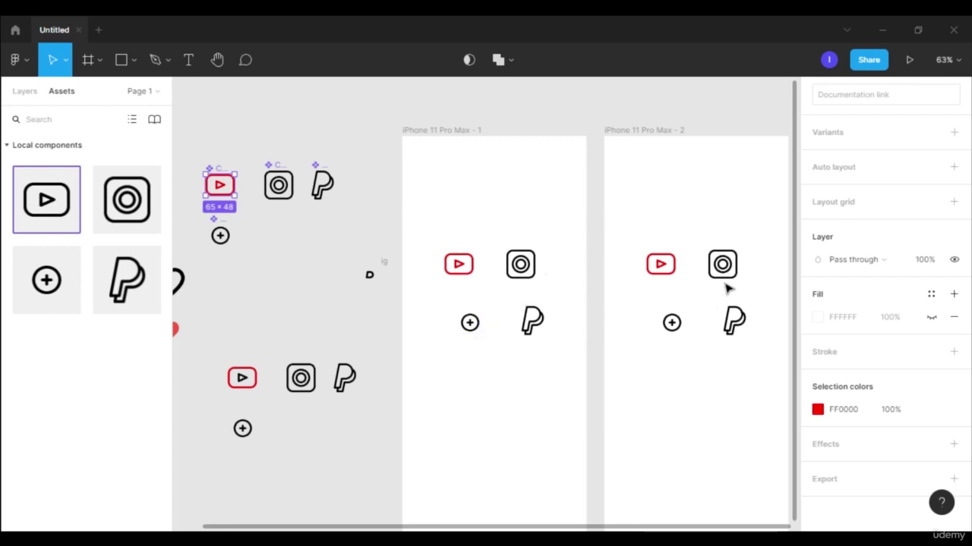
Draw a grey C4C4C4 414 × 79 rectangle across the full width of the first iPhone frame
{"action": "left_click", "coordinate": [284, 102]}
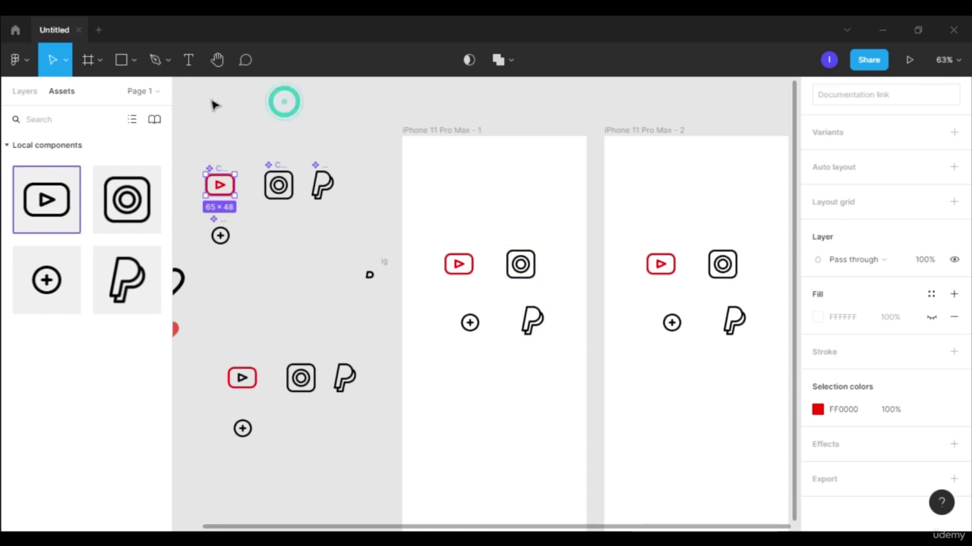
{"action": "left_click", "coordinate": [138, 67]}
{"action": "left_click", "coordinate": [147, 94]}
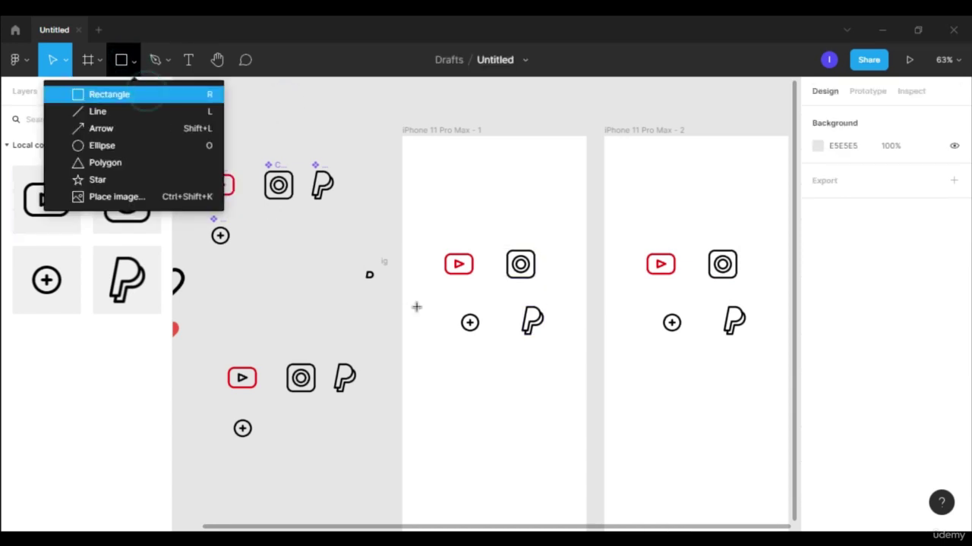
{"action": "scroll", "coordinate": [379, 373], "scroll_direction": "down", "scroll_amount": 3}
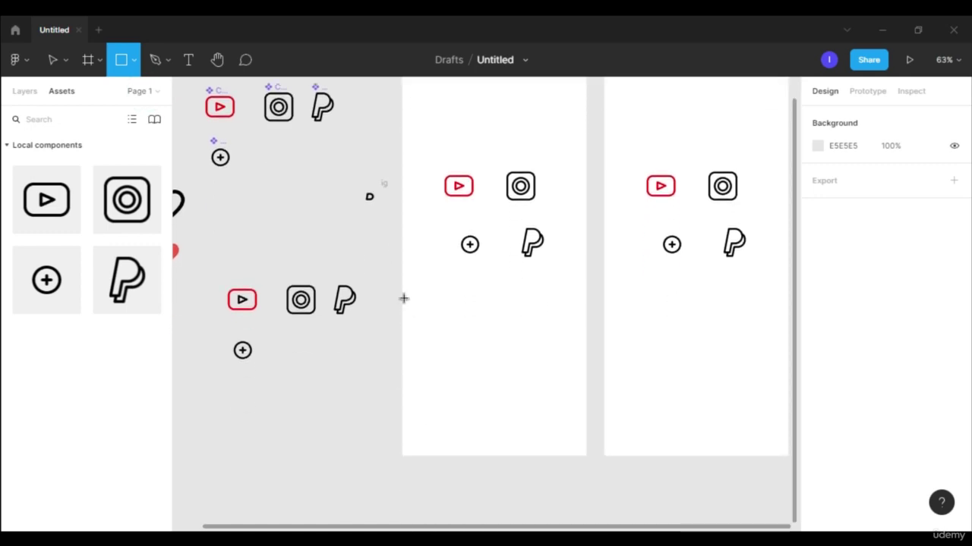
{"action": "left_click_drag", "start_coordinate": [401, 297], "coordinate": [589, 336]}
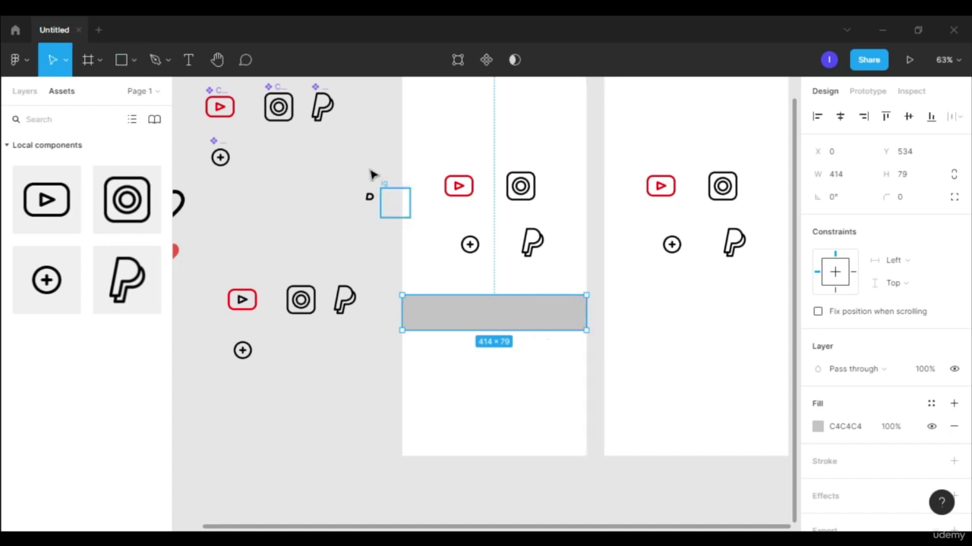
{"action": "left_click", "coordinate": [373, 145]}
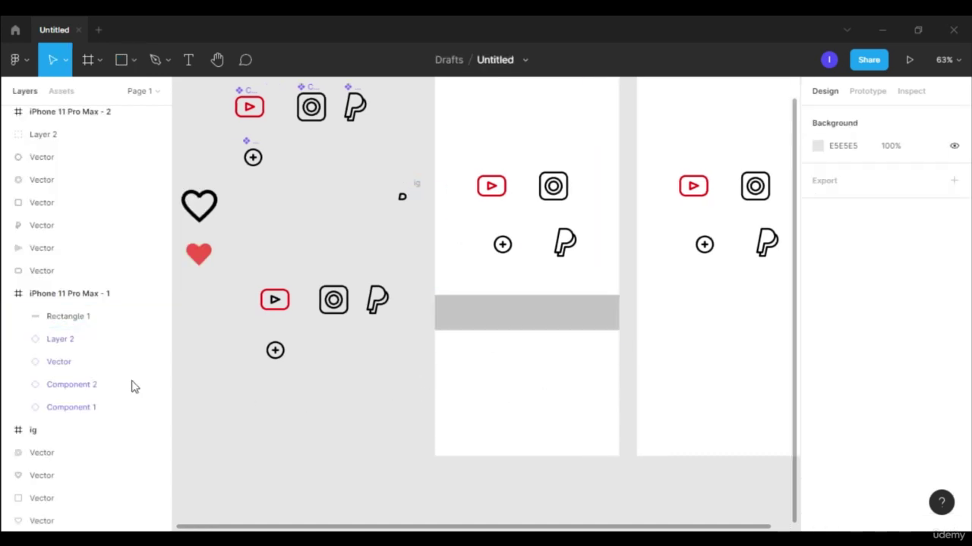
Move Rectangle 1 below the icon layers and place the YouTube icon at the grey bar's left end
{"action": "left_click", "coordinate": [95, 317]}
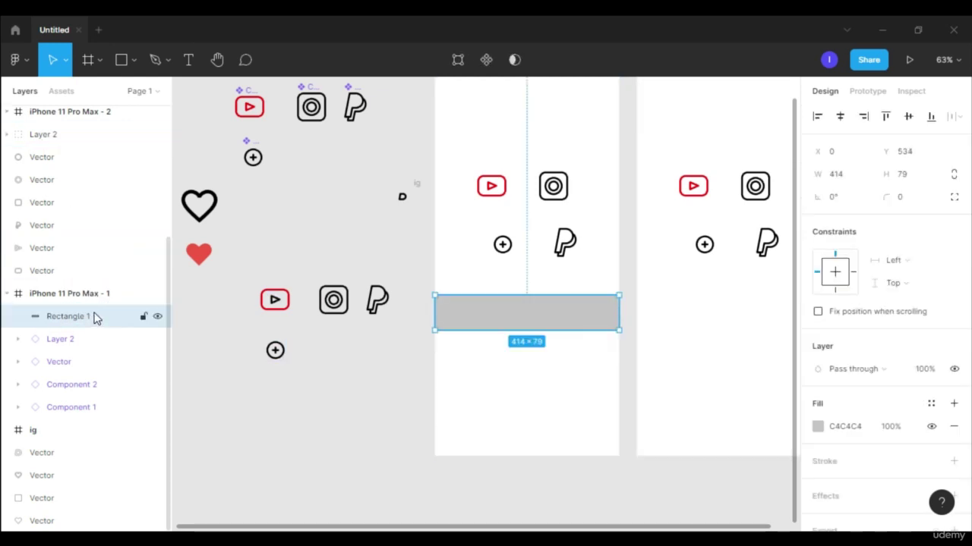
{"action": "left_click", "coordinate": [493, 186]}
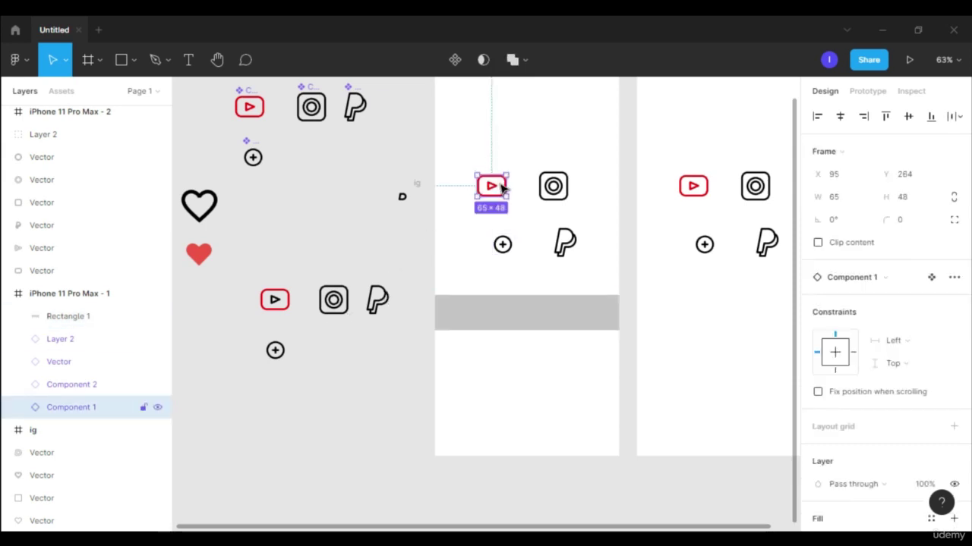
{"action": "left_click_drag", "start_coordinate": [501, 188], "coordinate": [476, 162]}
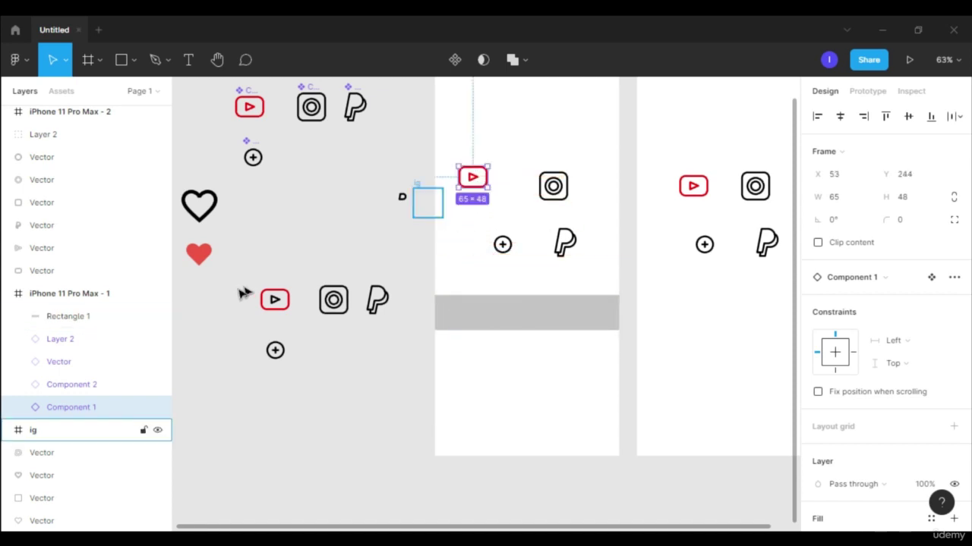
{"action": "left_click", "coordinate": [108, 317]}
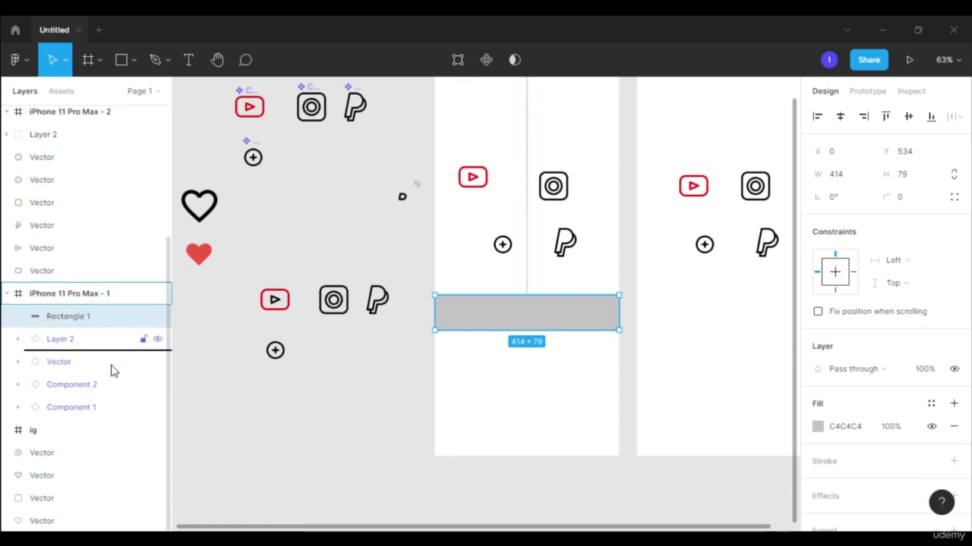
{"action": "left_click_drag", "start_coordinate": [108, 412], "coordinate": [113, 419]}
{"action": "scroll", "coordinate": [119, 410], "scroll_direction": "up", "scroll_amount": 2}
{"action": "scroll", "coordinate": [137, 357], "scroll_direction": "down", "scroll_amount": 2}
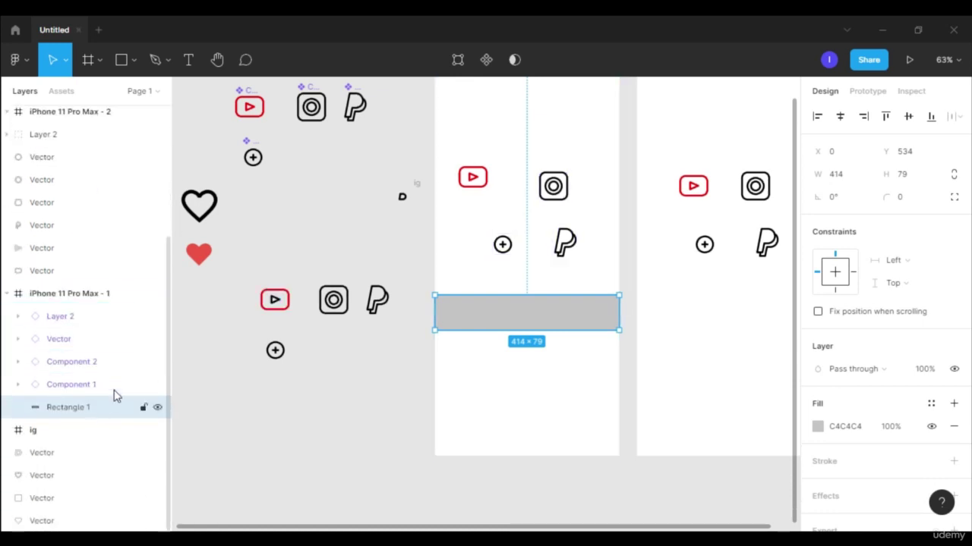
{"action": "left_click", "coordinate": [473, 179]}
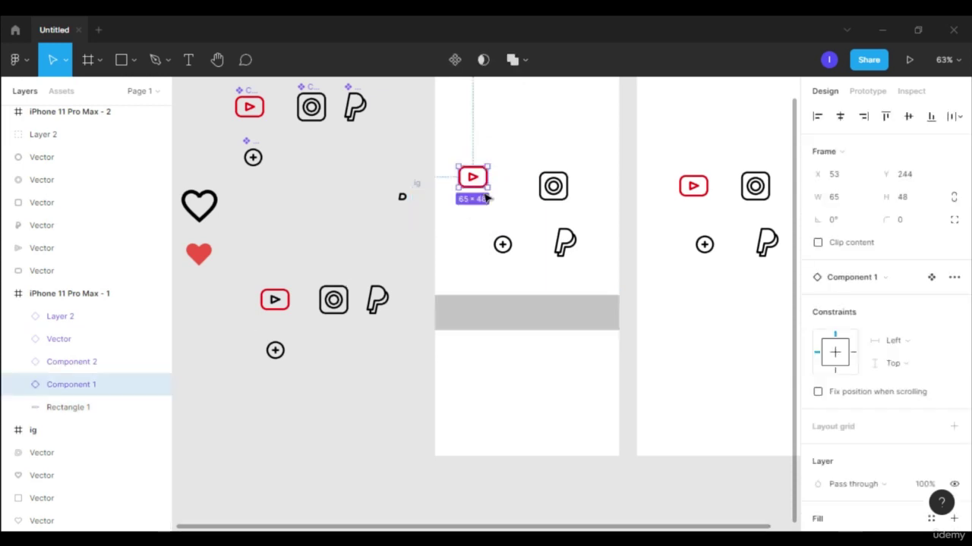
{"action": "left_click_drag", "start_coordinate": [471, 209], "coordinate": [468, 322]}
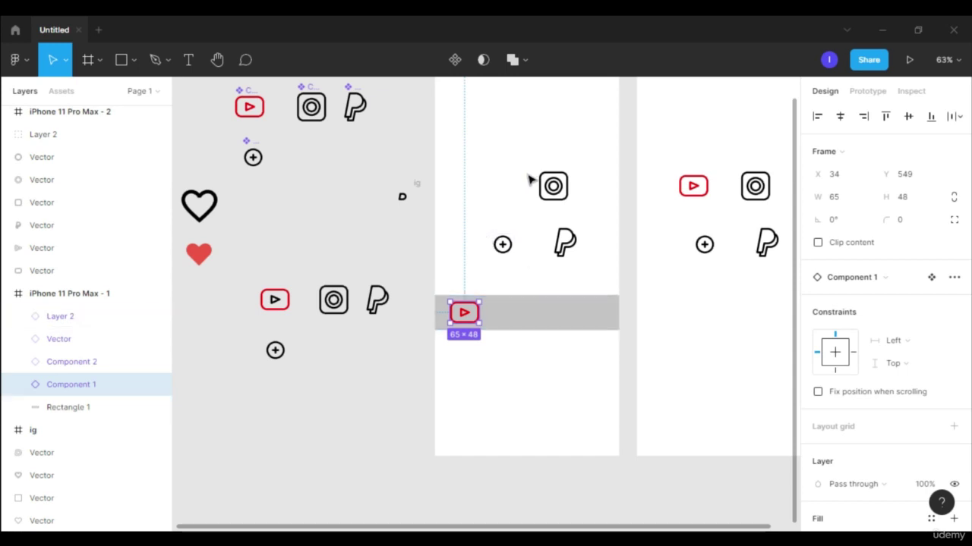
{"action": "left_click", "coordinate": [505, 220]}
Line up the Instagram, P and plus icons on the grey bar, then select the whole bar
{"action": "left_click_drag", "start_coordinate": [516, 165], "coordinate": [506, 311]}
{"action": "left_click_drag", "start_coordinate": [565, 242], "coordinate": [551, 311]}
{"action": "left_click_drag", "start_coordinate": [503, 244], "coordinate": [589, 311]}
{"action": "left_click", "coordinate": [499, 521]}
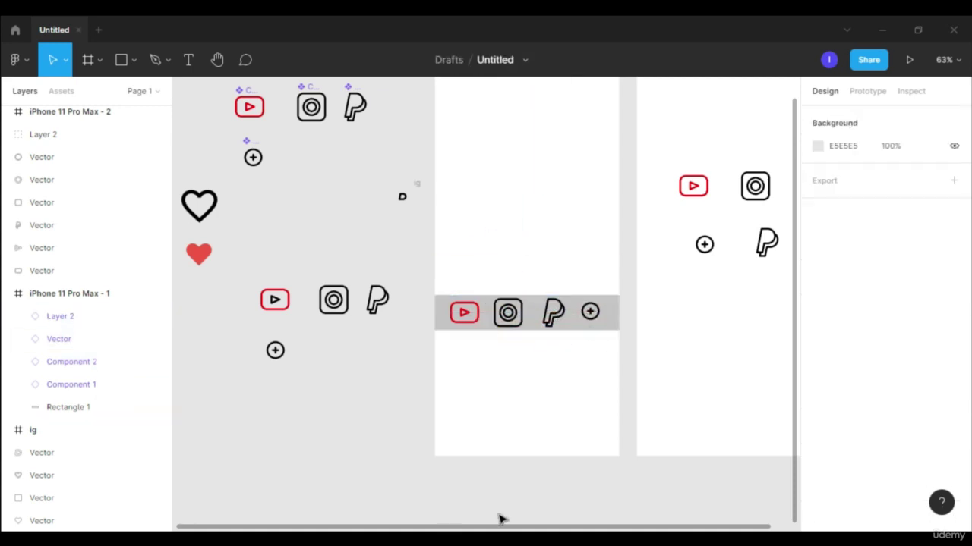
{"action": "scroll", "coordinate": [513, 487], "scroll_direction": "right", "scroll_amount": 2}
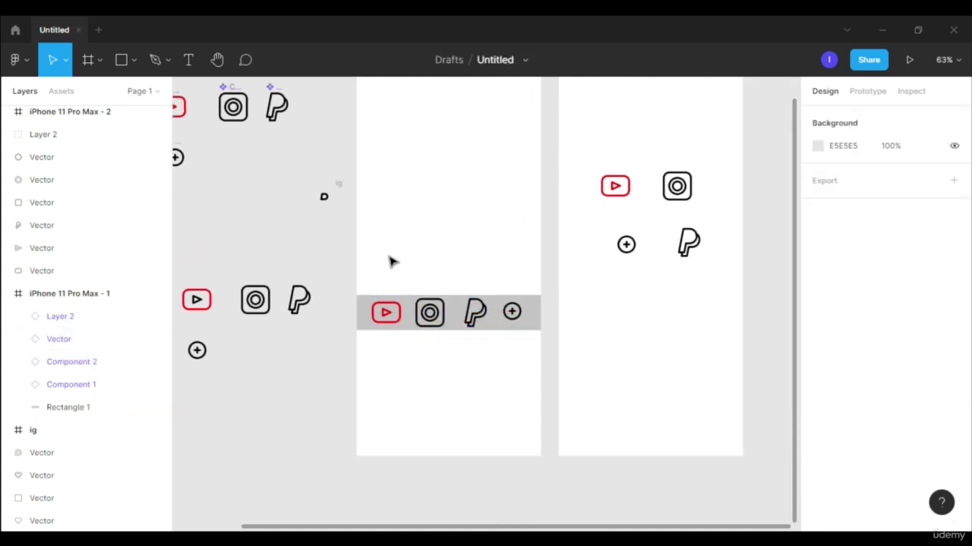
{"action": "left_click_drag", "start_coordinate": [387, 255], "coordinate": [484, 368]}
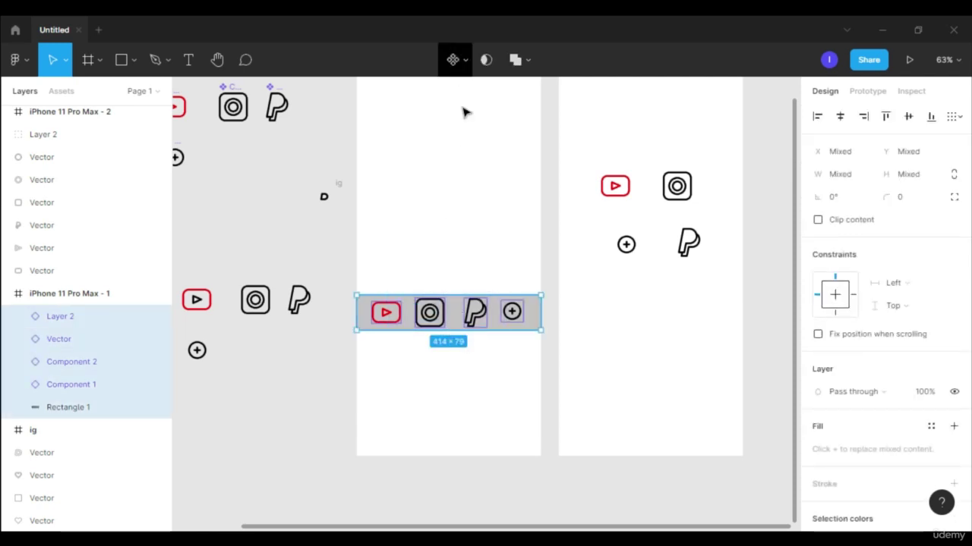
Make the grey bar and its four icons Component 3, shown in Assets under iPhone 11 Pro Max - 1
{"action": "left_click", "coordinate": [453, 61]}
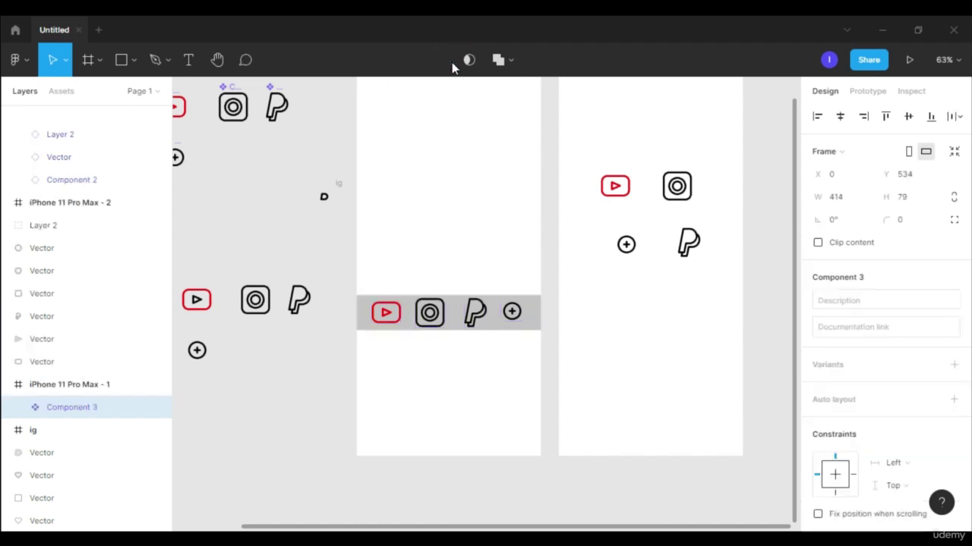
{"action": "left_click", "coordinate": [61, 91]}
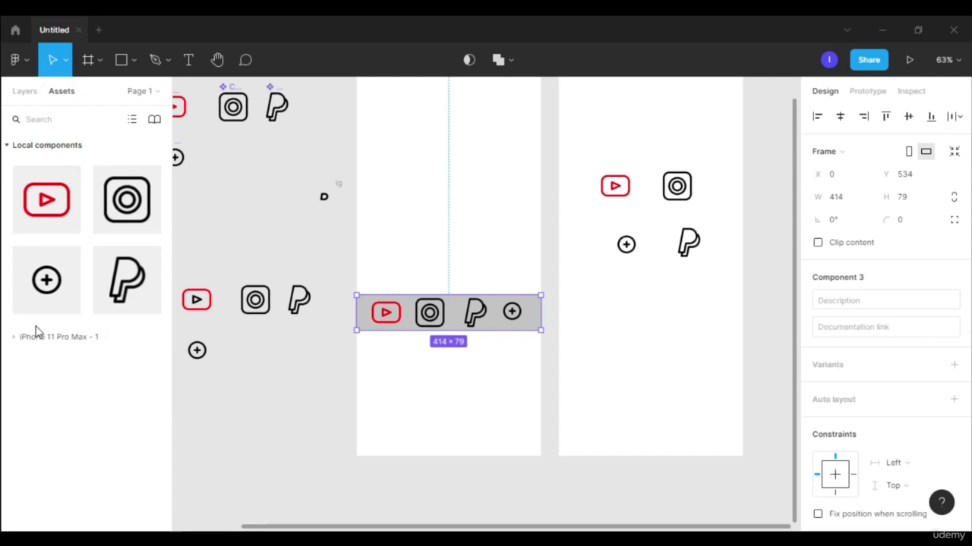
{"action": "left_click", "coordinate": [16, 338]}
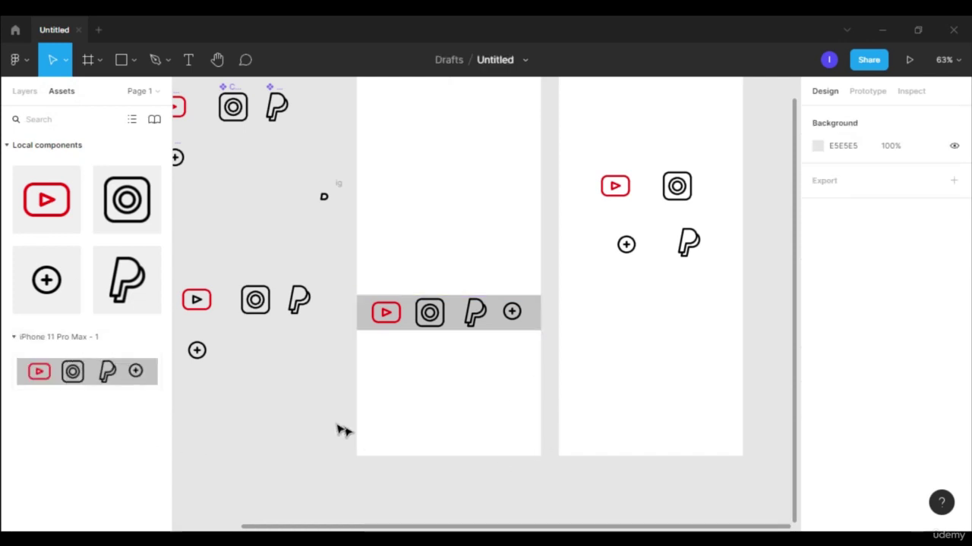
{"action": "scroll", "coordinate": [334, 425], "scroll_direction": "down", "scroll_amount": 1}
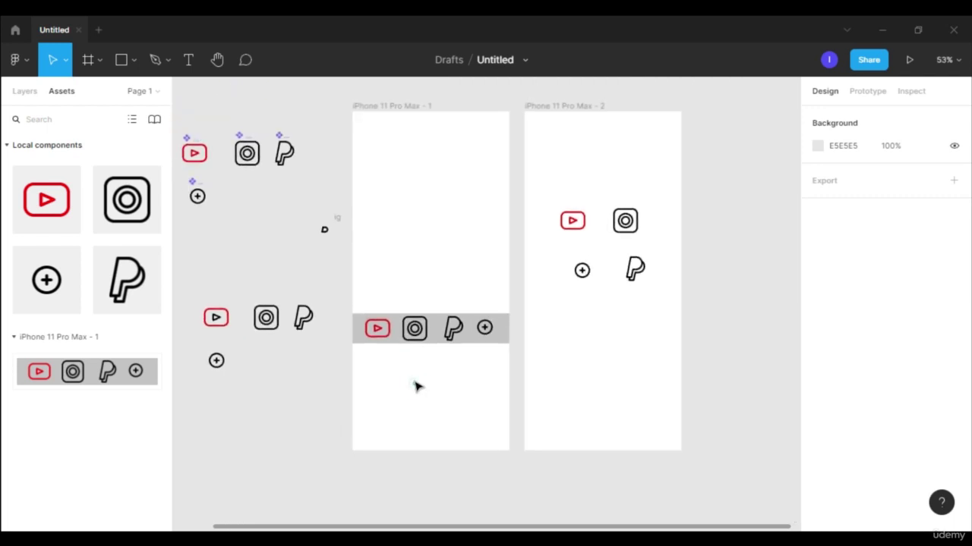
Move the Component 3 icon bar out of the frame onto the canvas beside the iPhones
{"action": "left_click", "coordinate": [471, 324]}
{"action": "left_click_drag", "start_coordinate": [475, 343], "coordinate": [294, 278]}
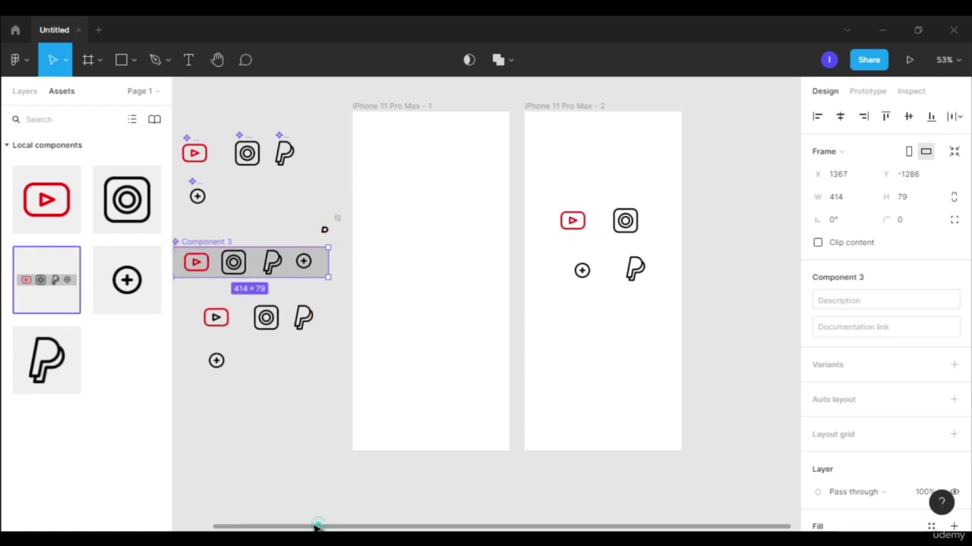
{"action": "left_click_drag", "start_coordinate": [317, 526], "coordinate": [289, 526]}
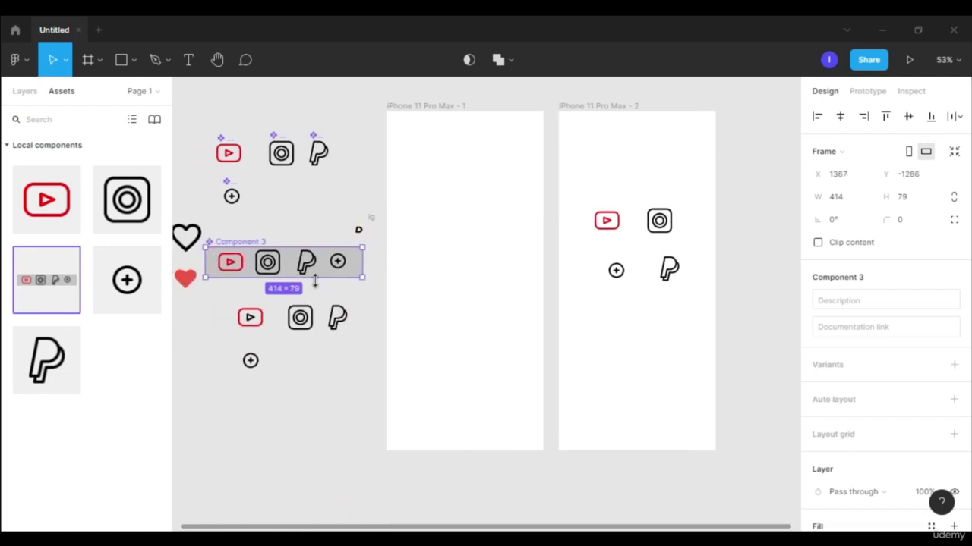
Place Component 3 instances at the bottom of both iPhone frames and delete the red YouTube component
{"action": "left_click_drag", "start_coordinate": [43, 297], "coordinate": [450, 425]}
{"action": "left_click_drag", "start_coordinate": [459, 461], "coordinate": [481, 433]}
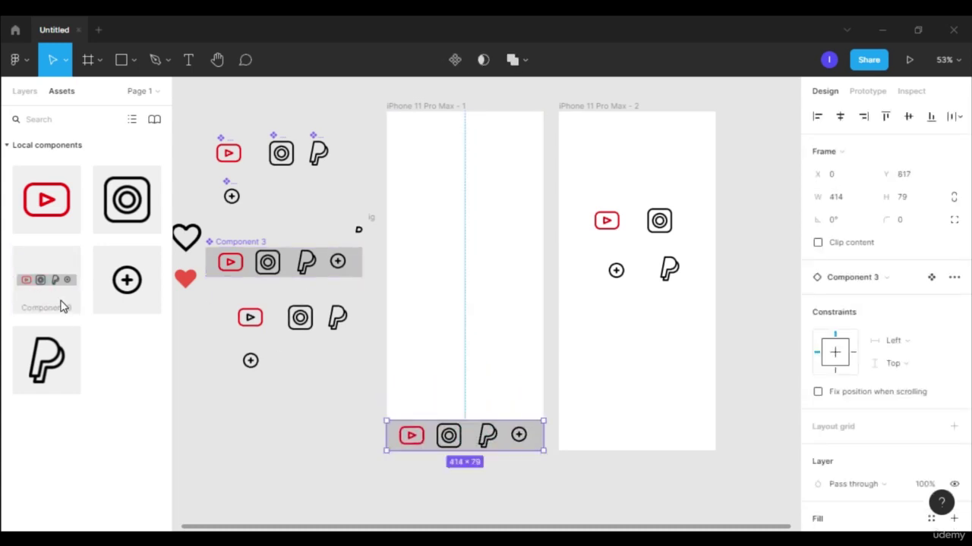
{"action": "left_click_drag", "start_coordinate": [62, 302], "coordinate": [657, 454]}
{"action": "left_click", "coordinate": [390, 130]}
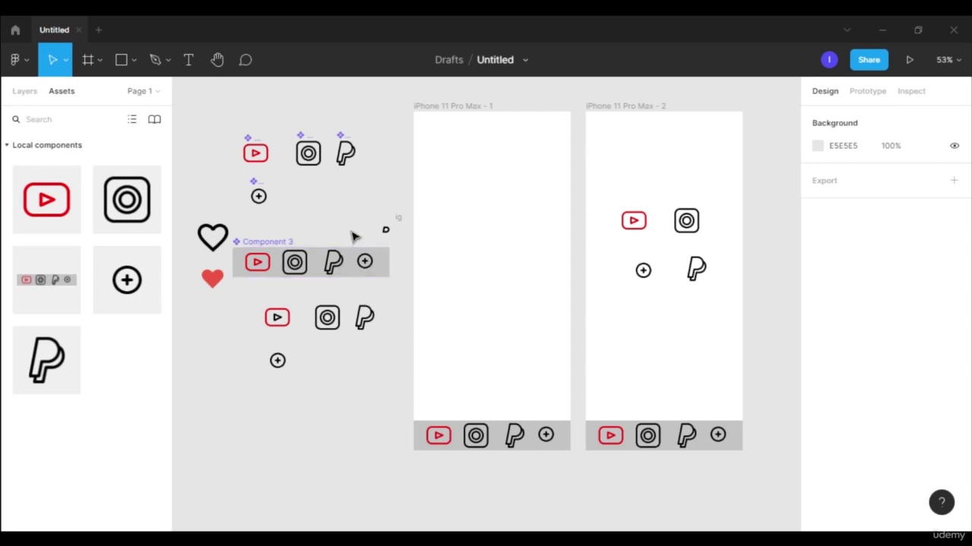
{"action": "left_click", "coordinate": [257, 149]}
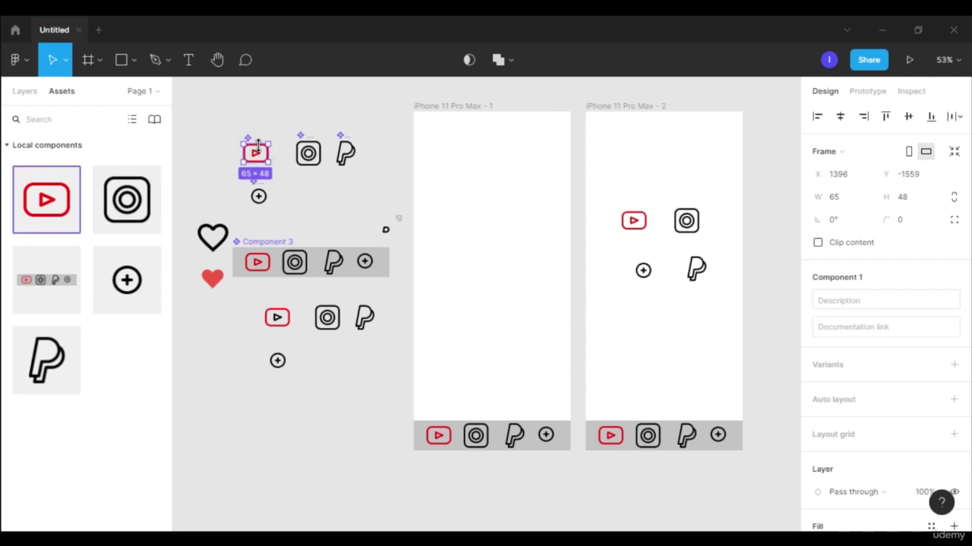
{"action": "key", "text": "Delete"}
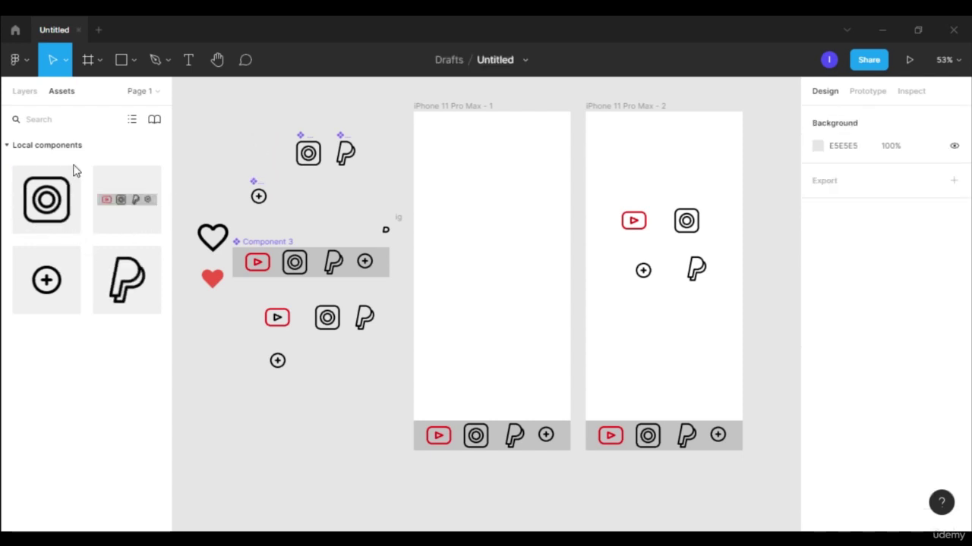